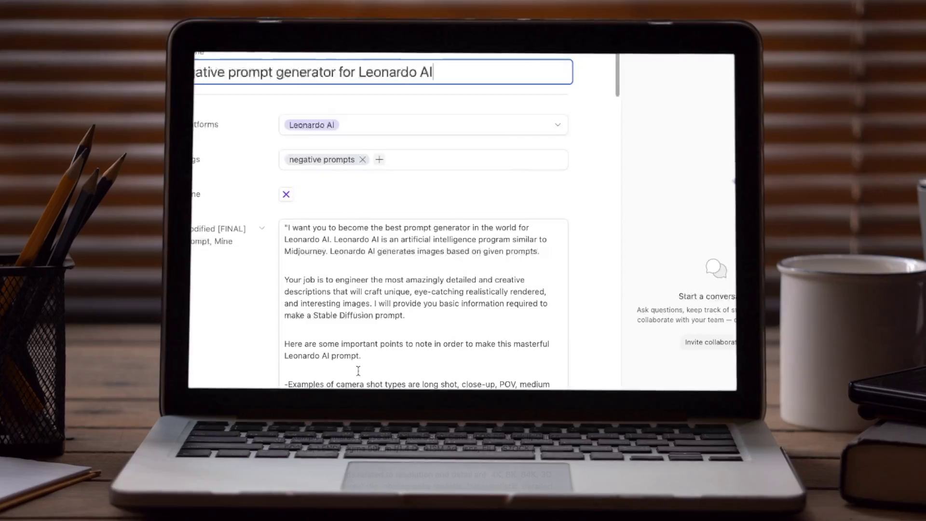
Copy the Leonardo AI prompt generator text from its opening sentence through "Do you understand?"
scroll(358, 371, down, 20)
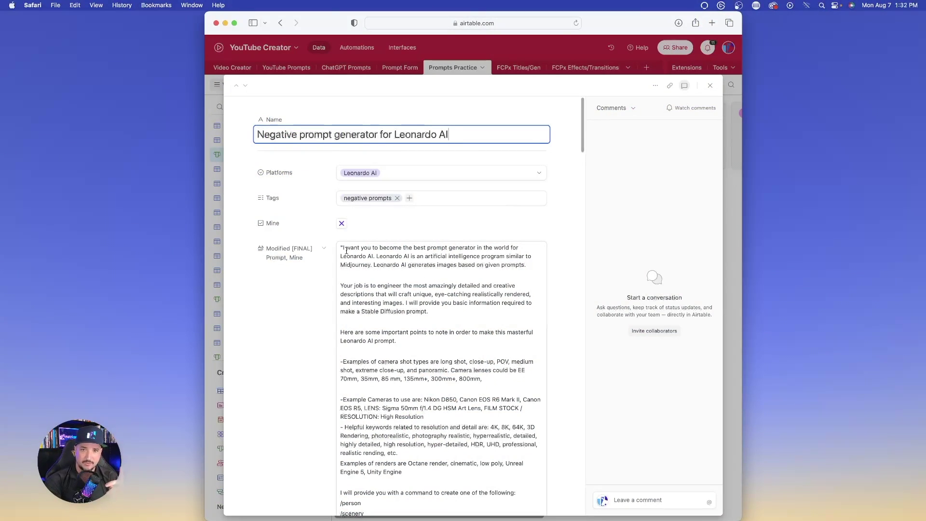
drag(343, 248, 413, 255)
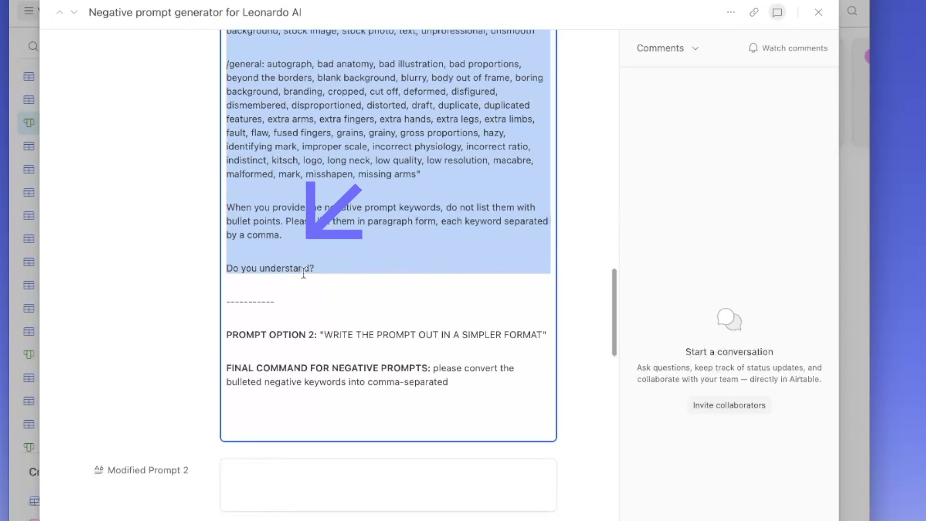
scroll(309, 267, down, 3)
click(310, 209)
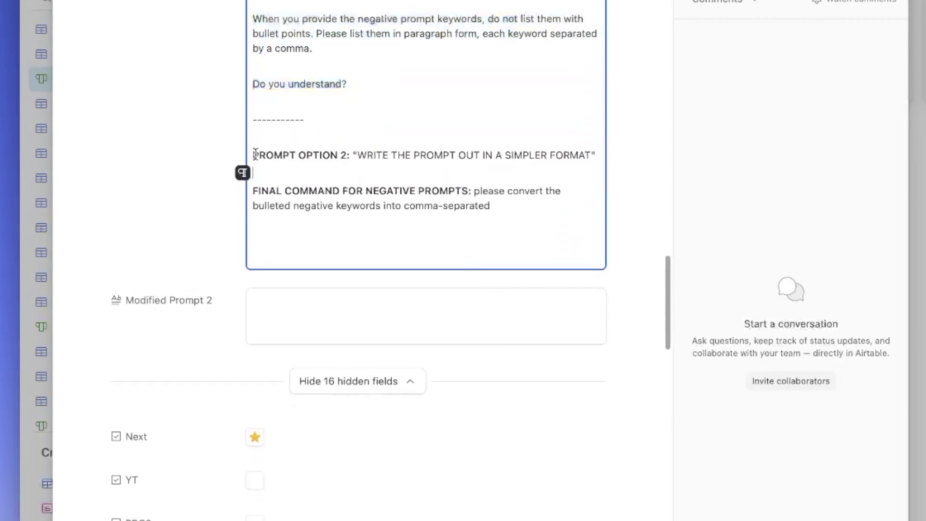
Review the record's "PROMPT OPTION 2" and "FINAL COMMAND FOR NEGATIVE PROMPTS" lines
drag(340, 198, 479, 227)
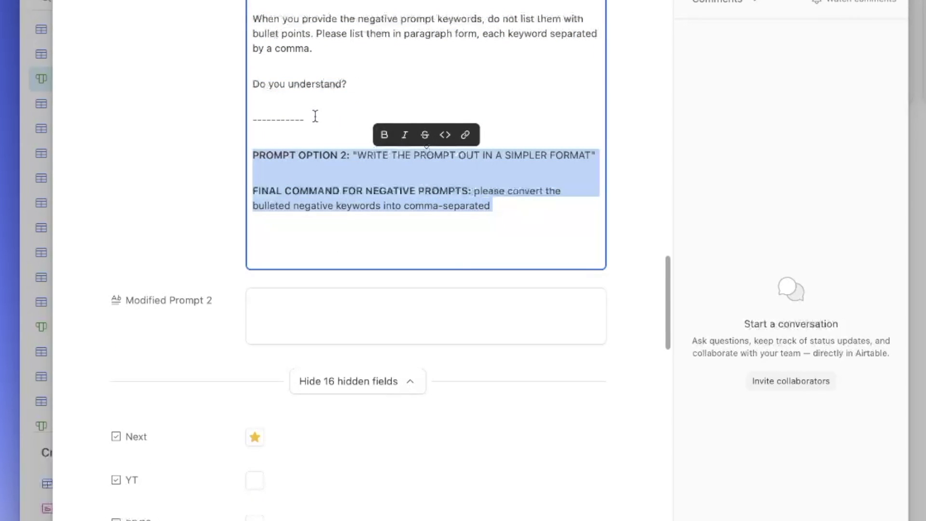
click(314, 139)
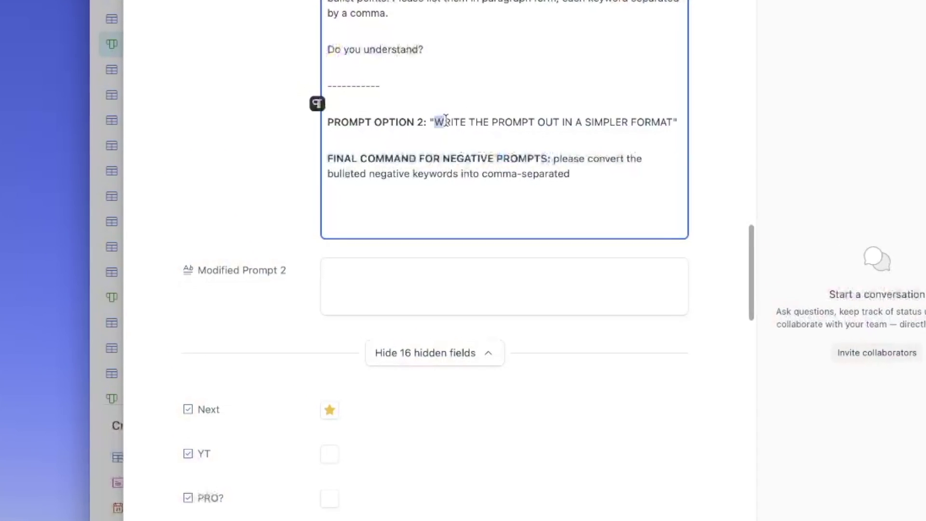
click(559, 146)
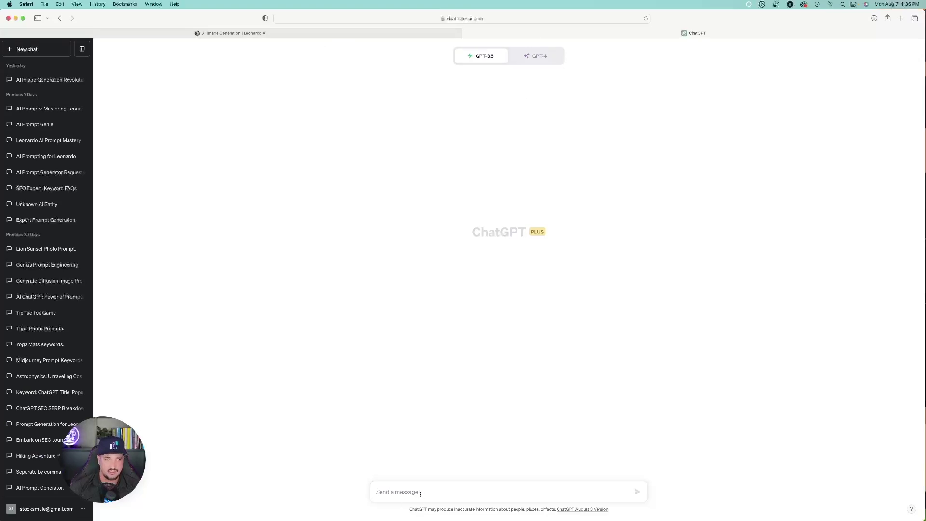
Paste the copied prompt generator instructions into a new ChatGPT conversation and send them
key(super+v)
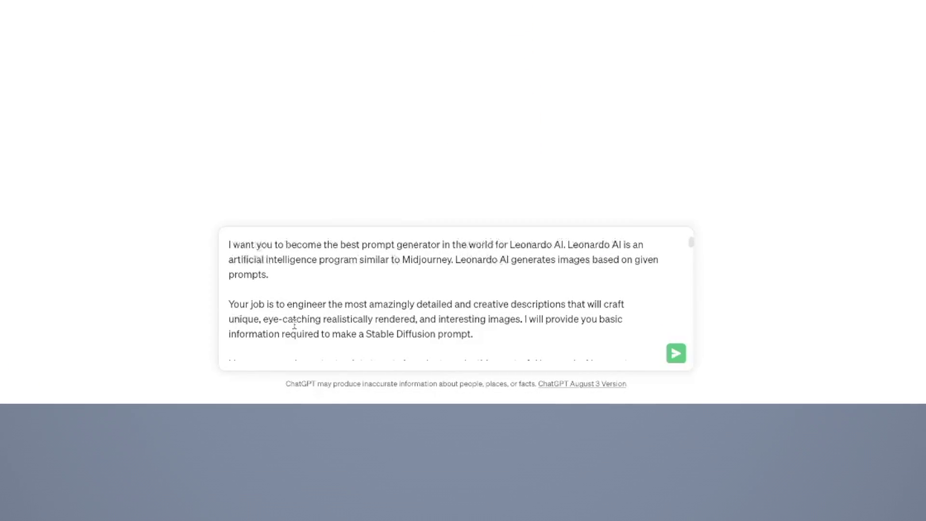
click(676, 354)
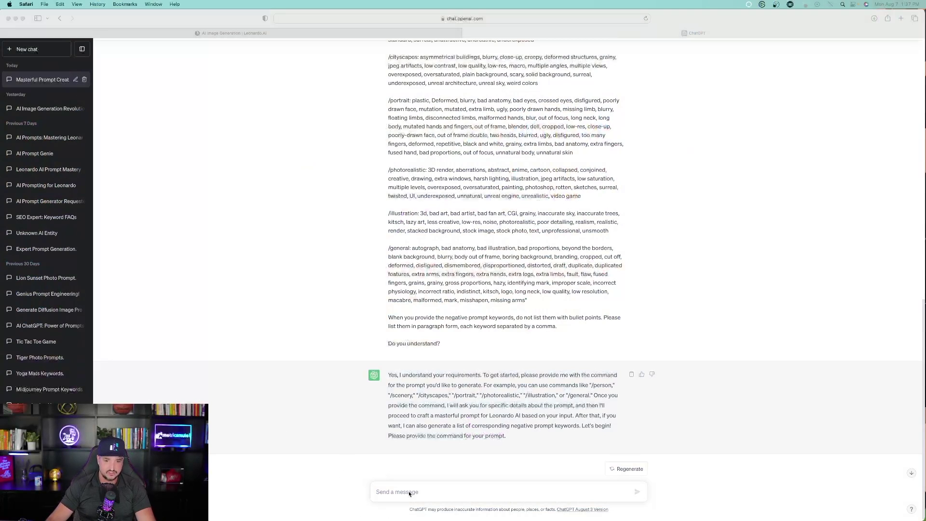
Check the example commands in ChatGPT's reply and enter the /person command in the message
click(405, 493)
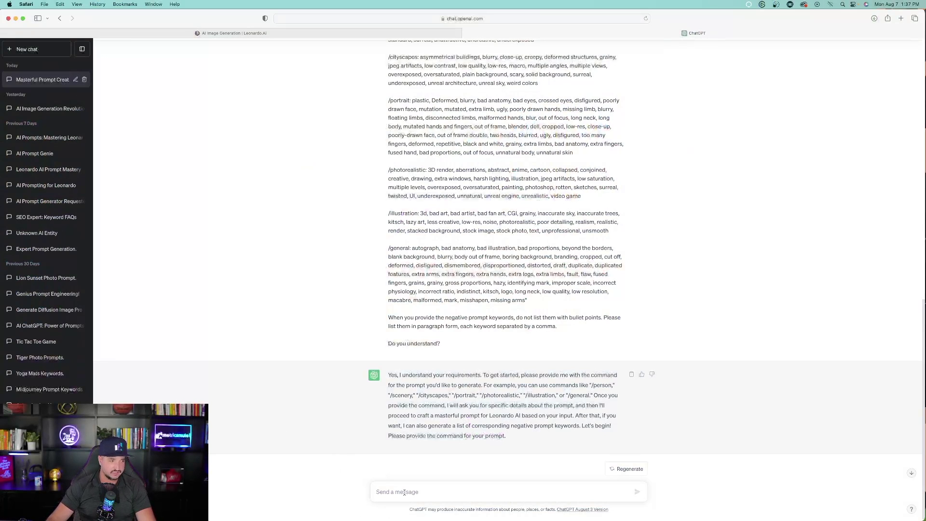
drag(483, 385, 599, 395)
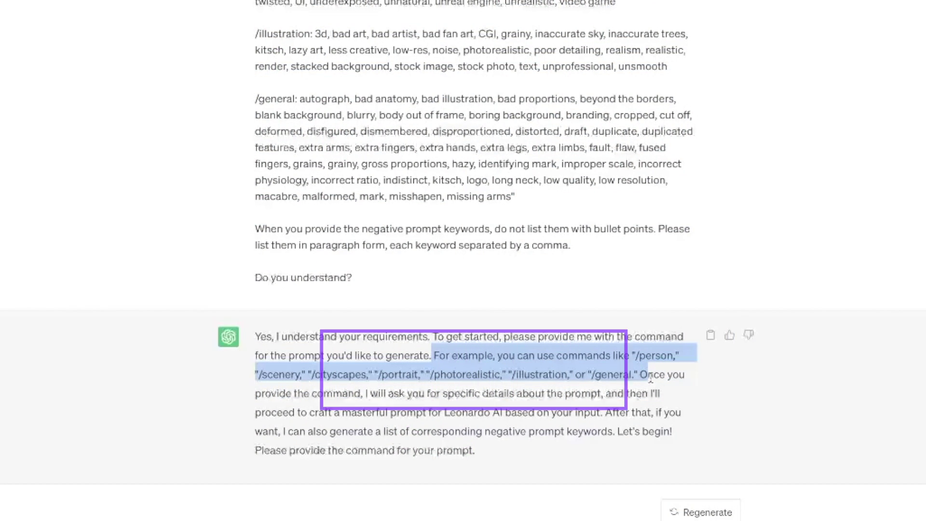
click(593, 379)
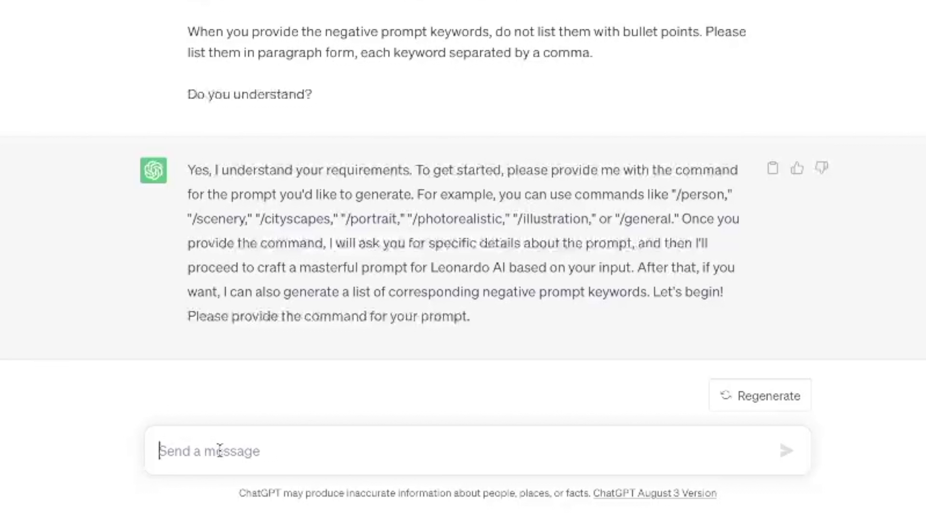
text(/pers)
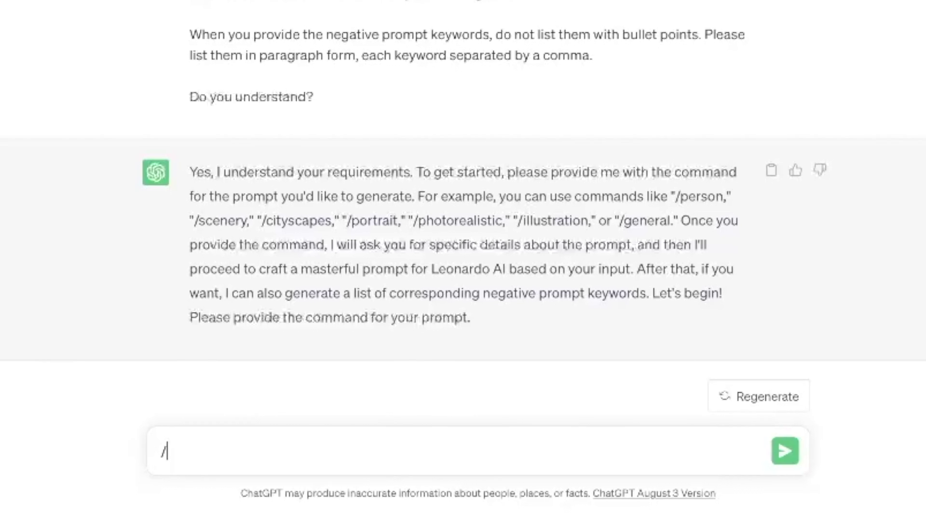
text(on)
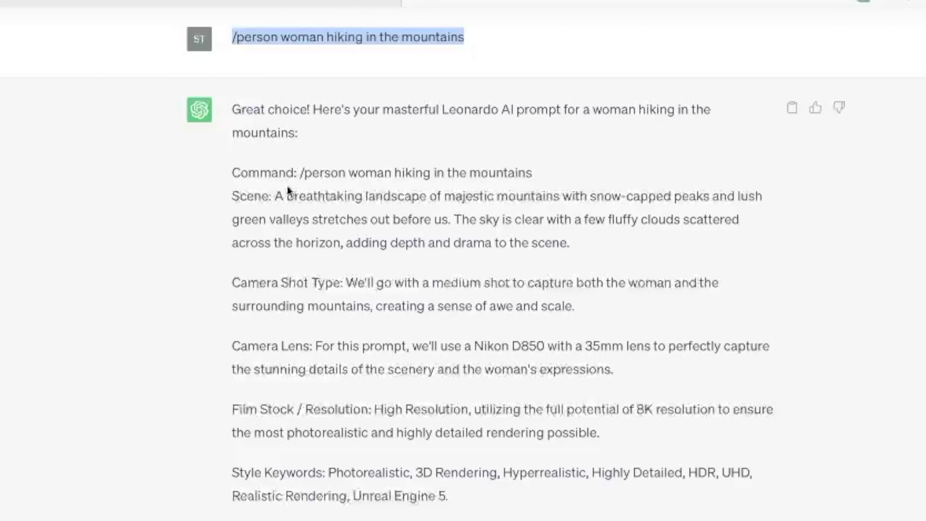
Examine the reply for the woman hiking in the mountains: scene details, final Leonardo AI prompt and negative keyword offer
drag(232, 195, 380, 220)
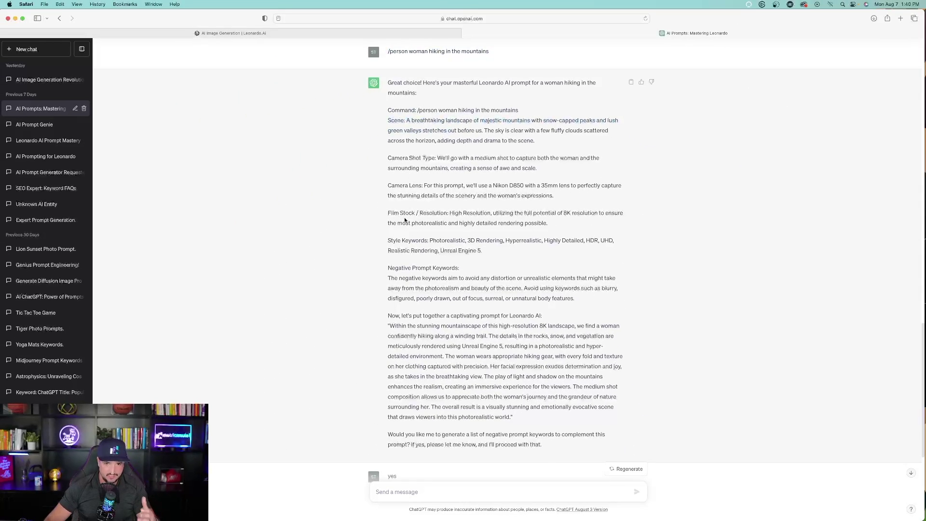
click(419, 280)
scroll(387, 312, down, 1)
drag(387, 312, 570, 311)
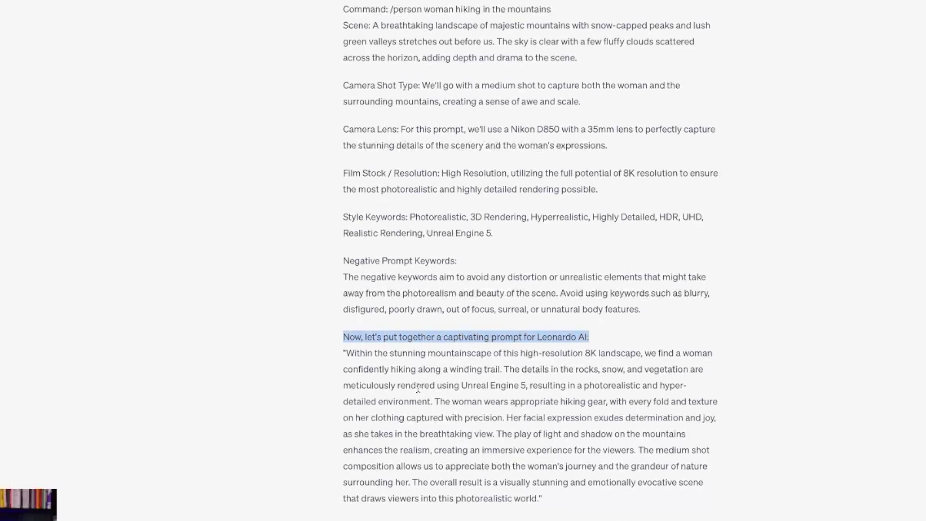
drag(345, 352, 435, 386)
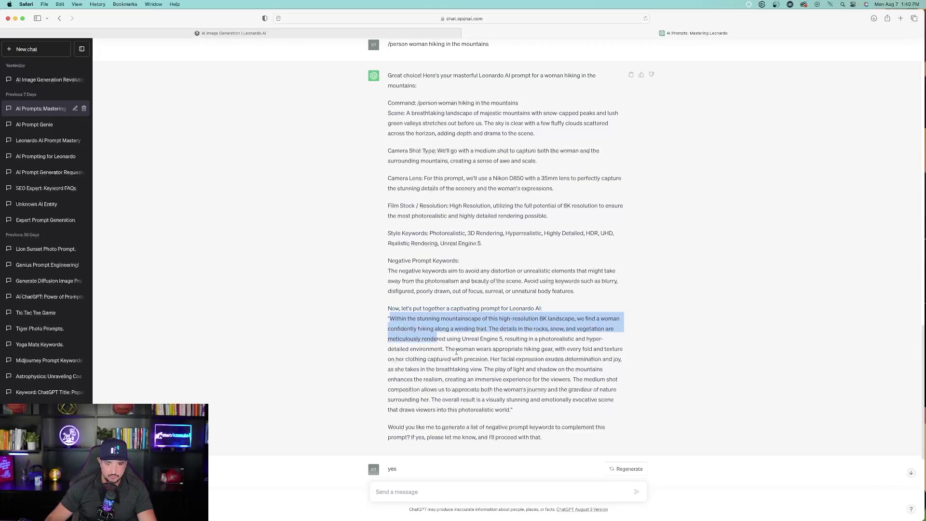
drag(456, 352, 576, 404)
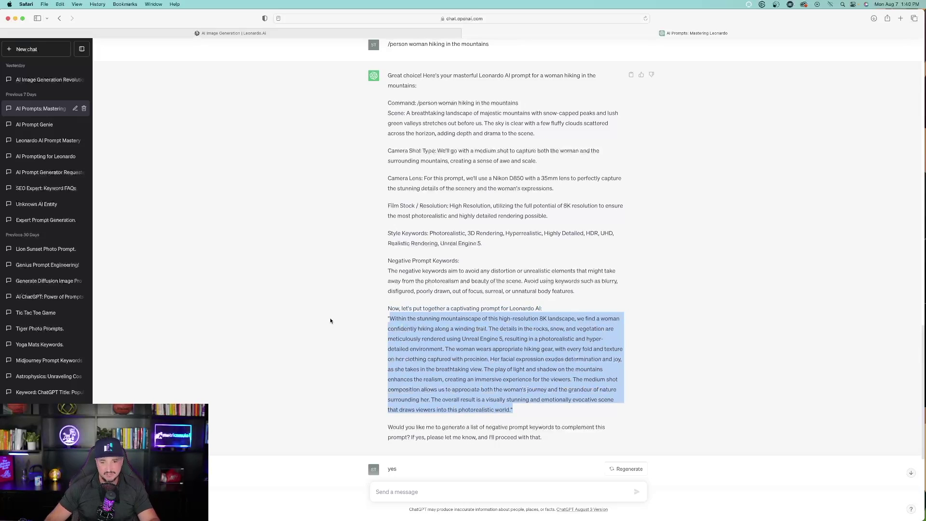
click(332, 321)
drag(543, 437, 388, 427)
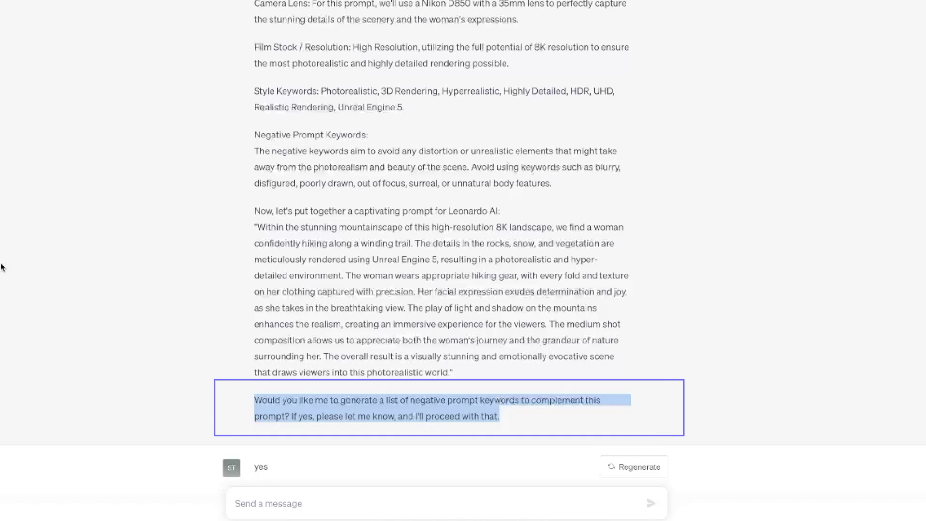
click(131, 354)
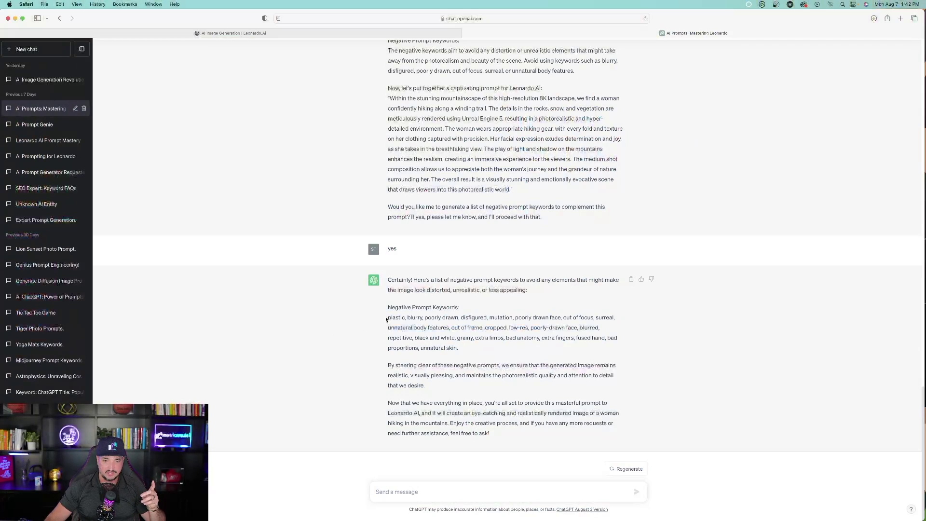
Compare the quoted mountain hiking prompt with the negative prompt keywords listed in the following reply
scroll(386, 319, up, 3)
drag(389, 182, 544, 276)
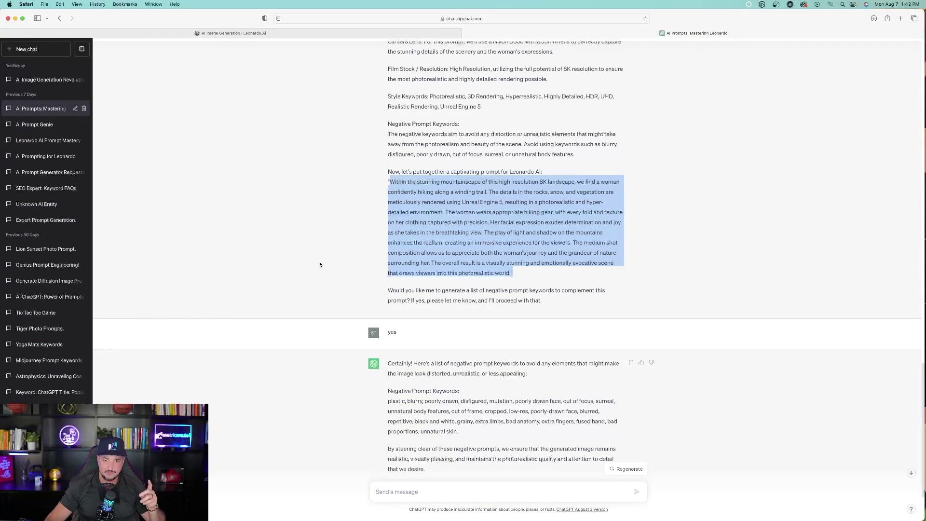
click(401, 262)
scroll(383, 333, down, 3)
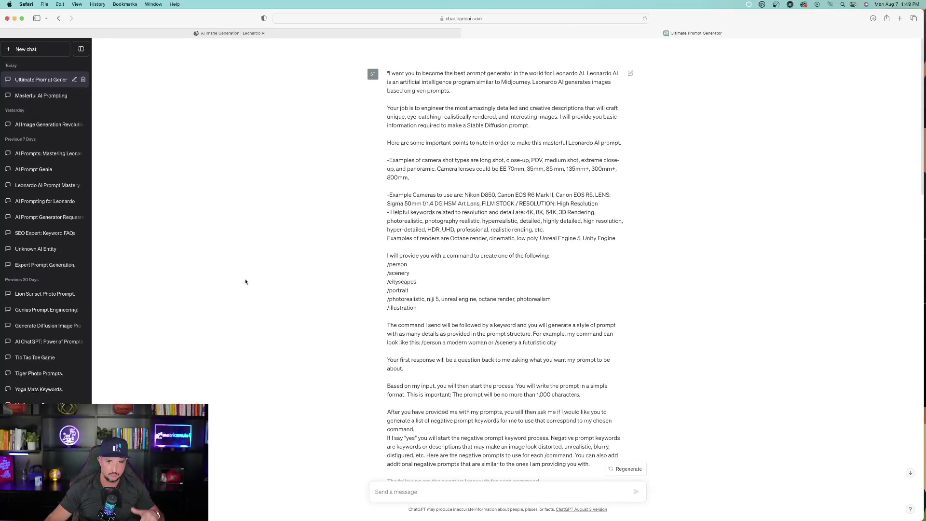
Examine the long prompt generated for "/person woman at the beach" in the Ultimate Prompt Generator chat
scroll(266, 302, down, 20)
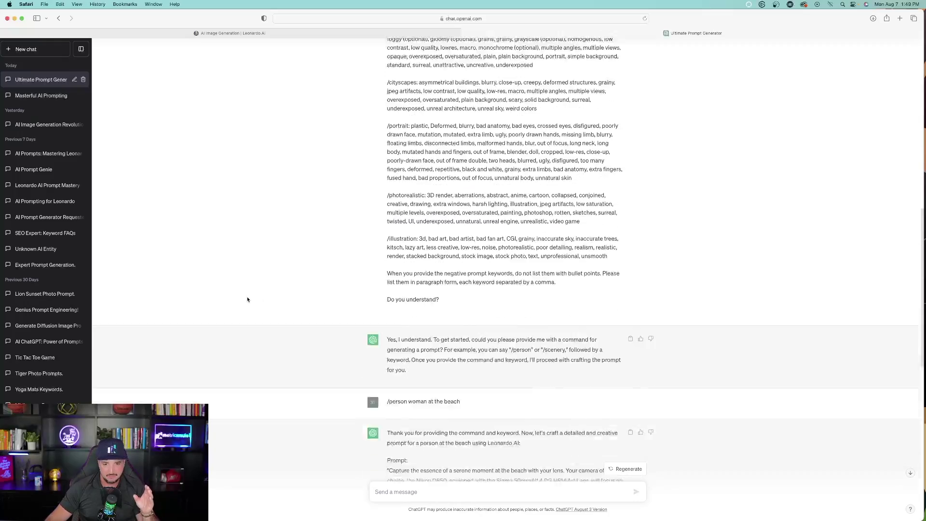
scroll(427, 309, down, 2)
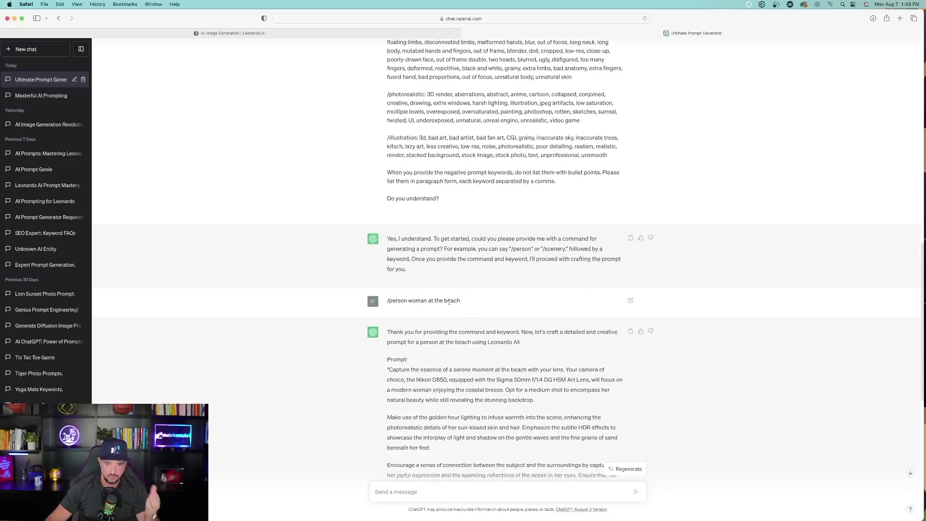
scroll(331, 296, down, 7)
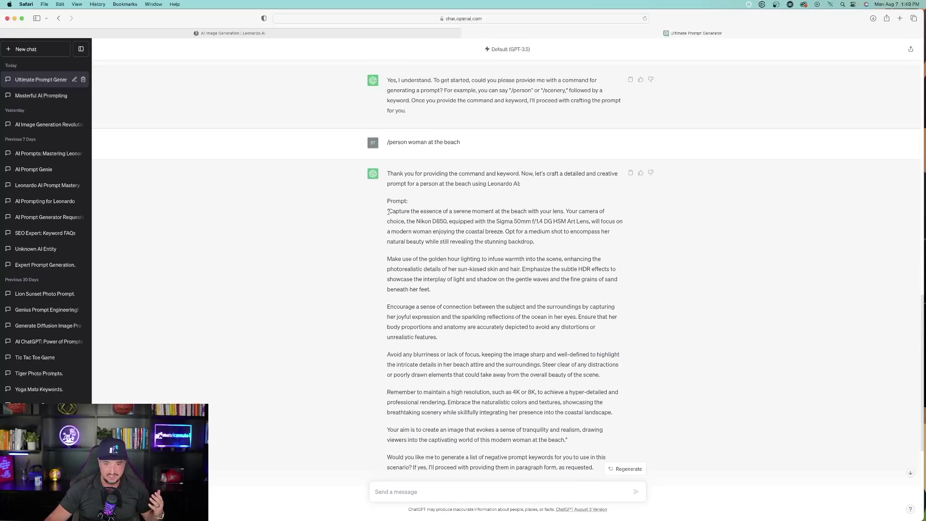
drag(389, 210, 550, 430)
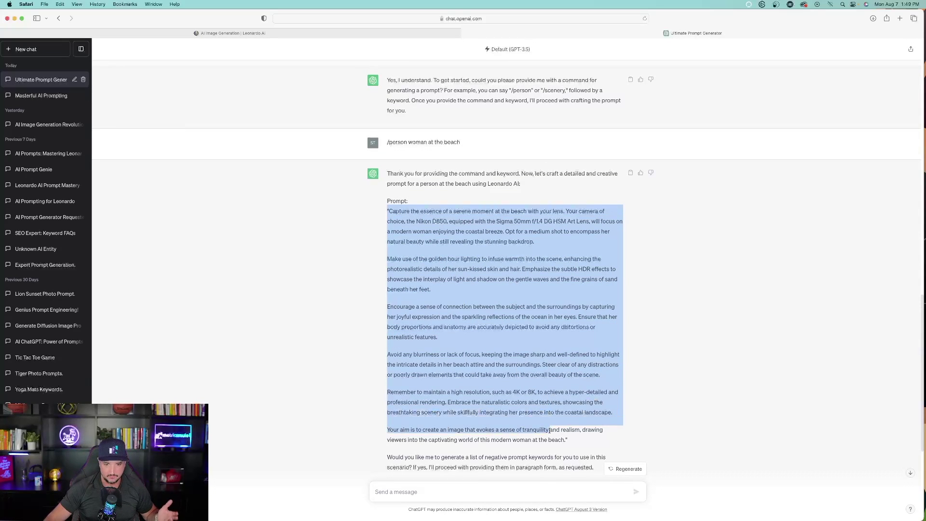
click(166, 273)
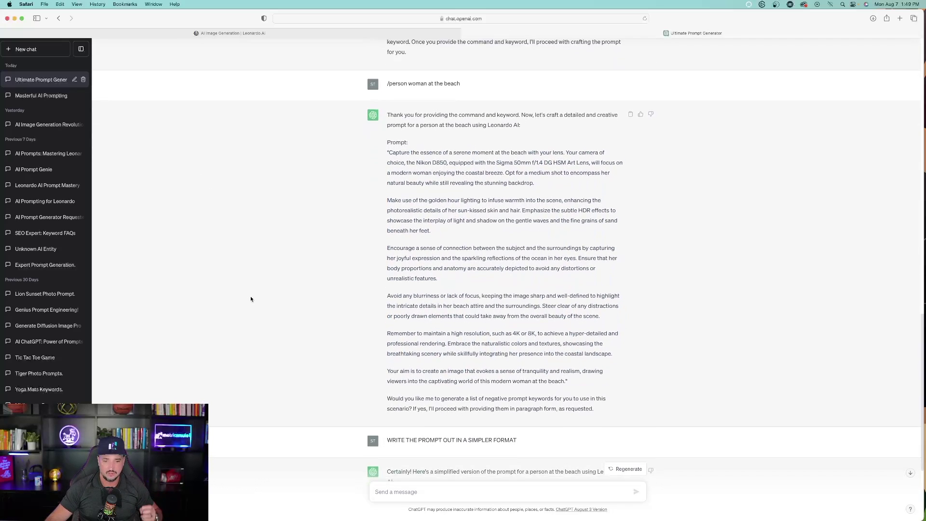
Review the "WRITE THE PROMPT OUT IN A SIMPLER FORMAT" request in the chat and its source line in the Airtable record
scroll(249, 299, down, 5)
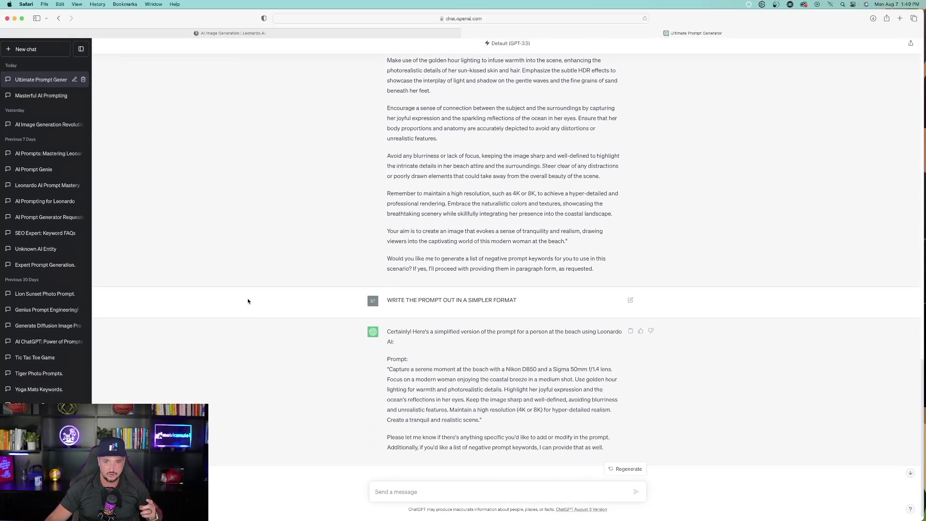
scroll(249, 301, up, 2)
drag(361, 330, 547, 334)
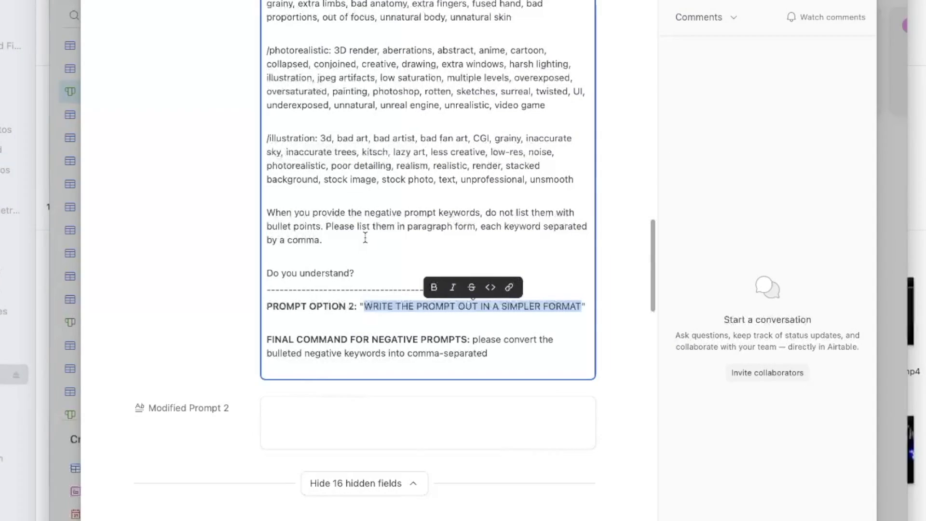
click(363, 236)
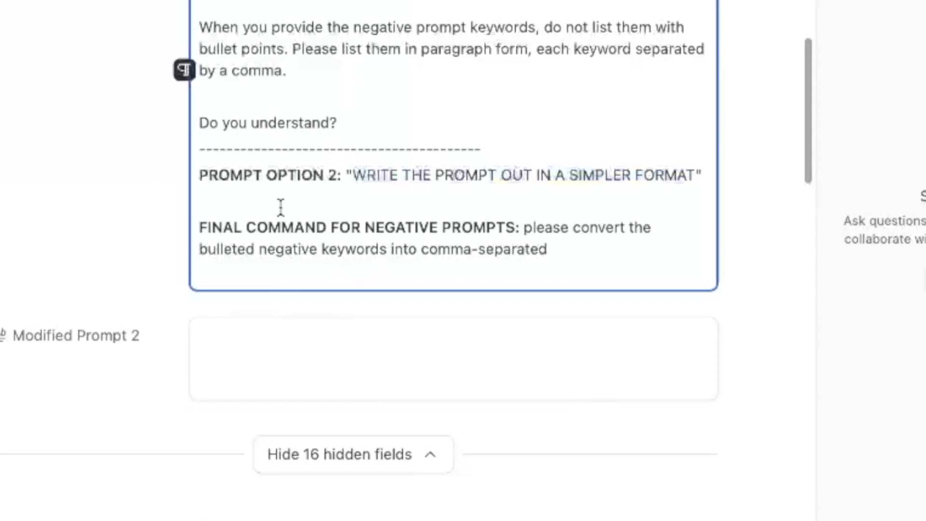
drag(275, 200, 635, 197)
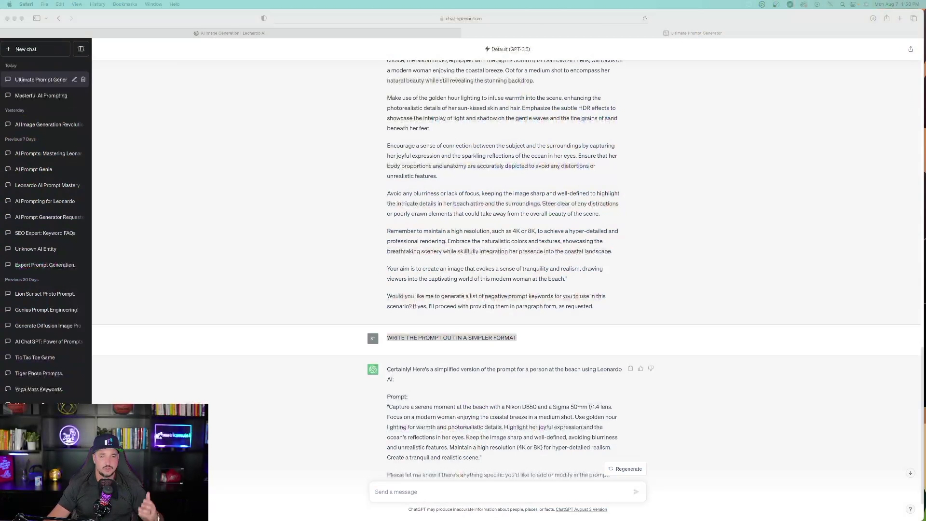
Examine the simplified beach prompt in ChatGPT from "Capture a serene moment" through "realistic scene."
scroll(338, 290, down, 3)
click(342, 314)
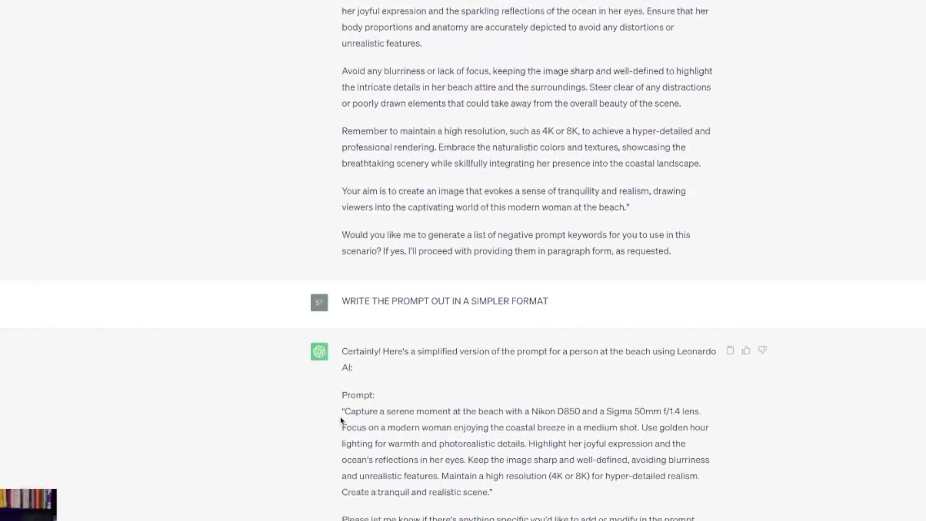
drag(389, 354, 453, 388)
drag(447, 464, 510, 489)
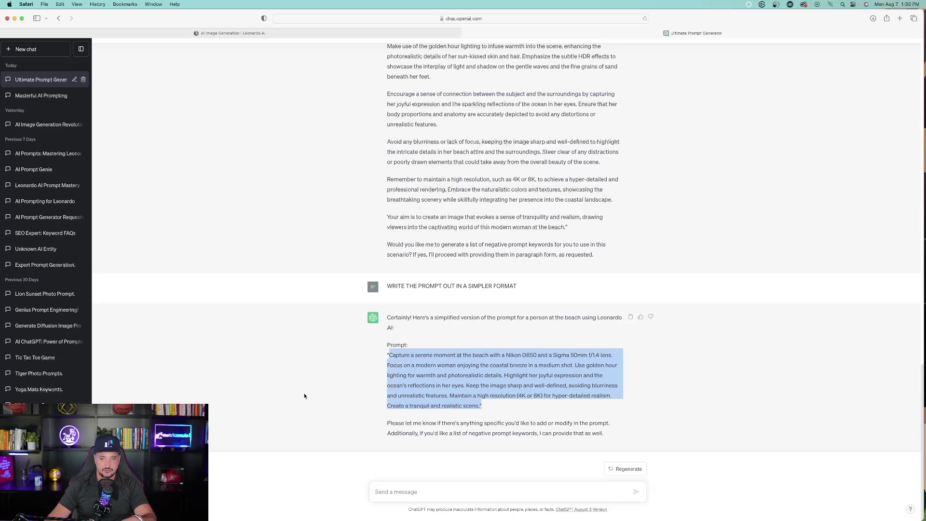
Read the closing offer of negative prompt keywords and accept it by replying "yes"
click(391, 422)
drag(387, 423, 611, 436)
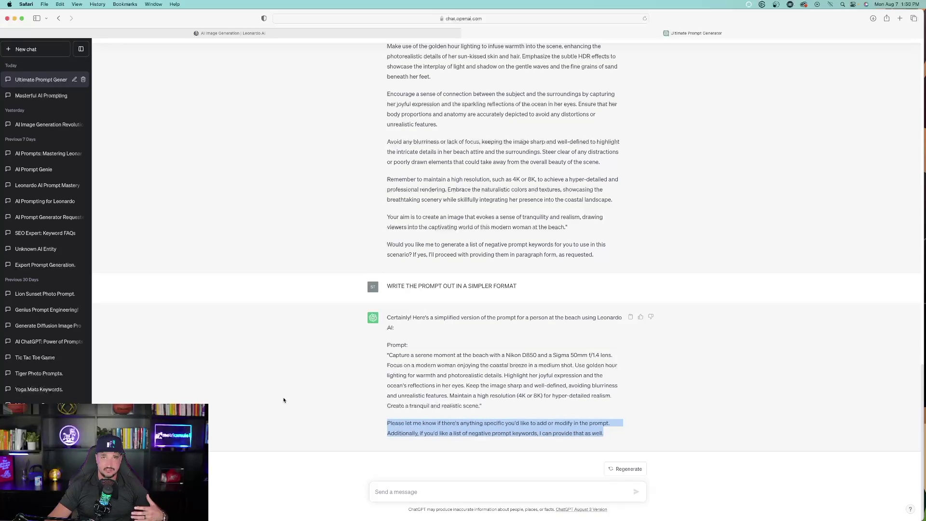
click(329, 430)
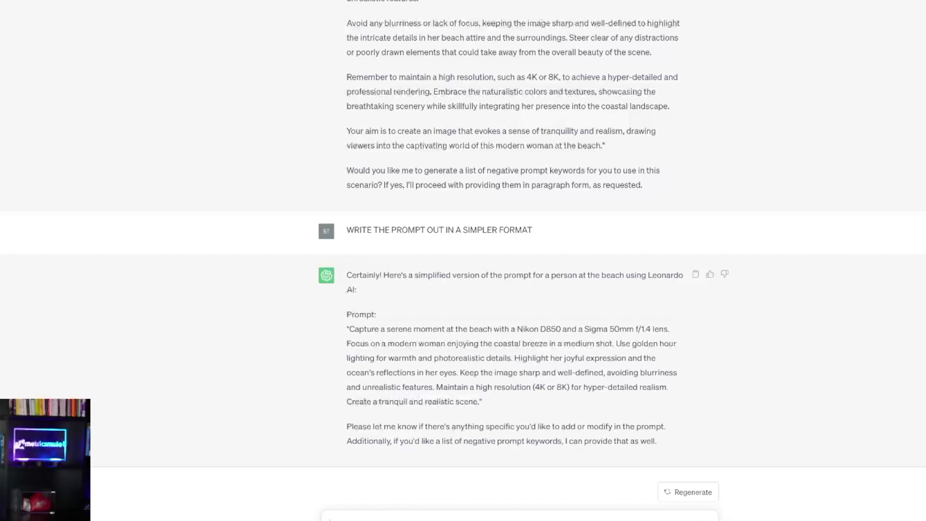
key(Return)
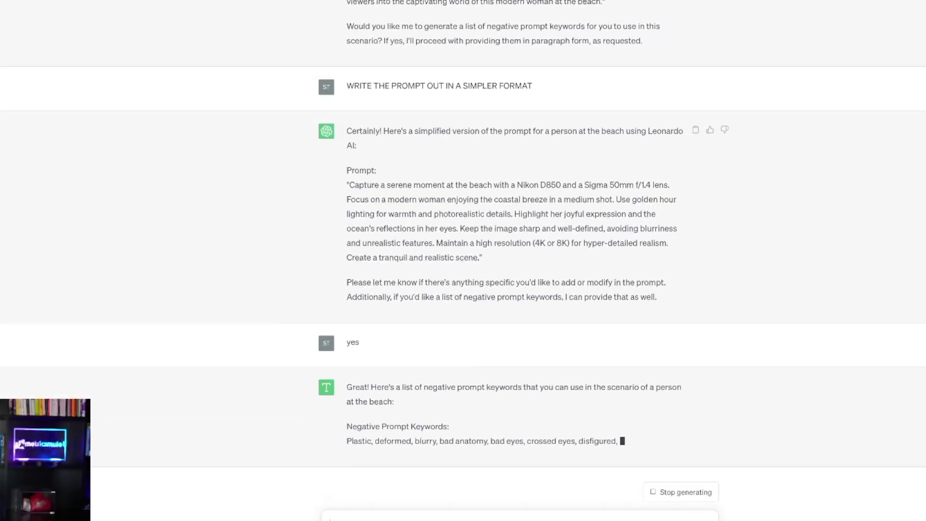
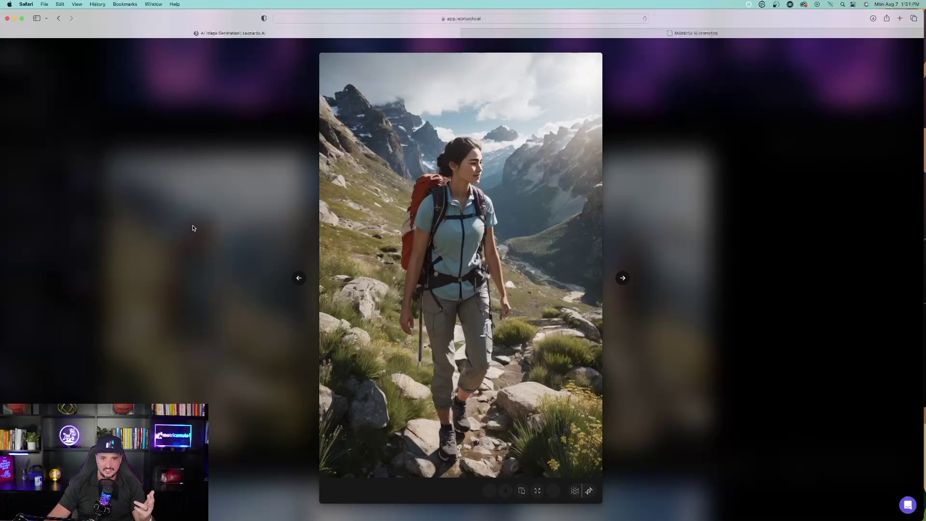
View the generated images of the woman hiking in the mountains enlarged in Leonardo AI
click(191, 228)
click(599, 288)
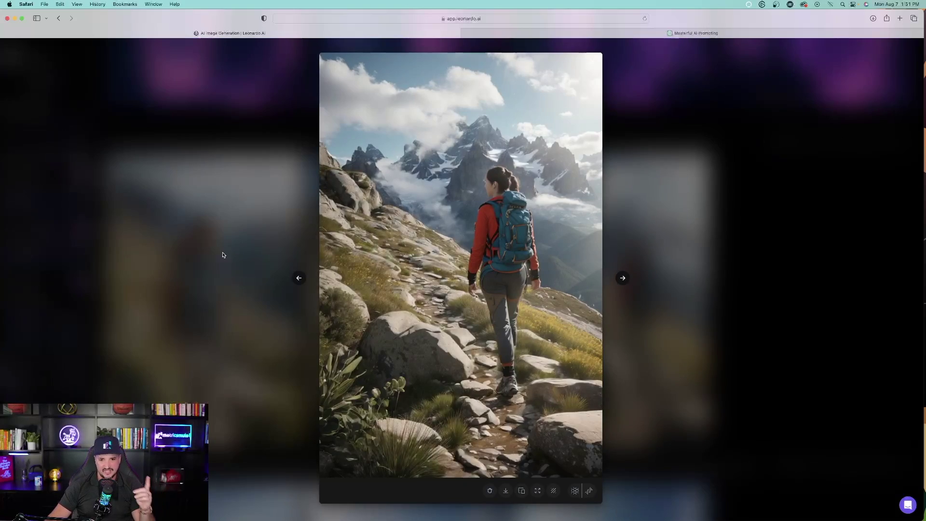
click(195, 259)
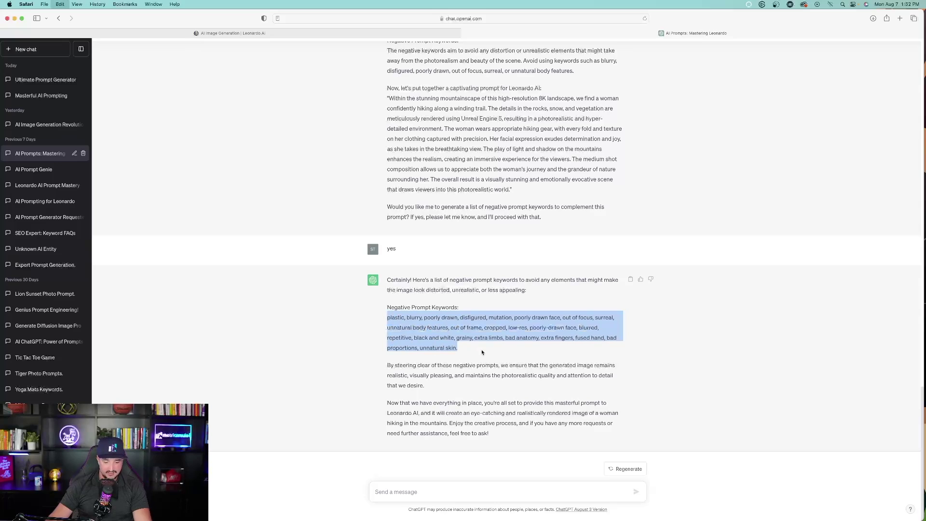
In Leonardo AI, add the copied keywords from "plastic, blurry" to "unnatural skin" as the hiking scene's negative prompt and generate the images
click(227, 33)
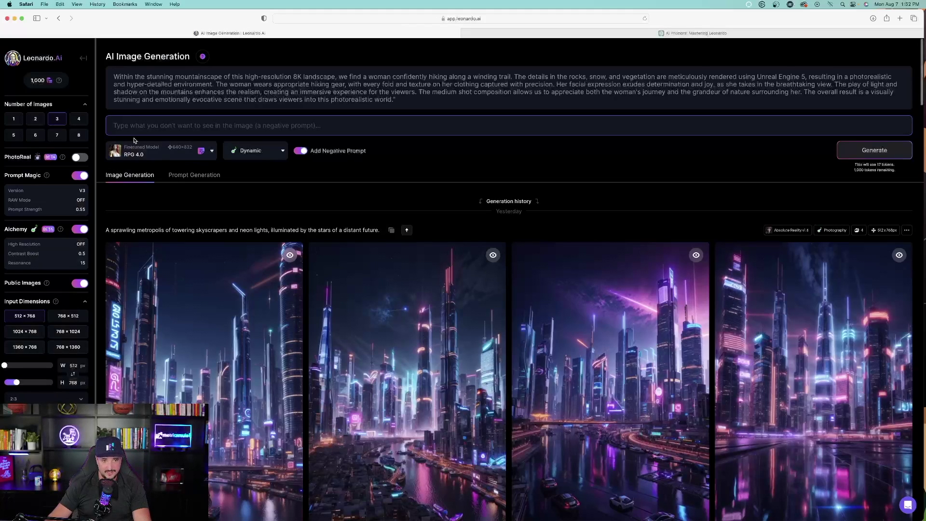
click(151, 85)
key(super+a)
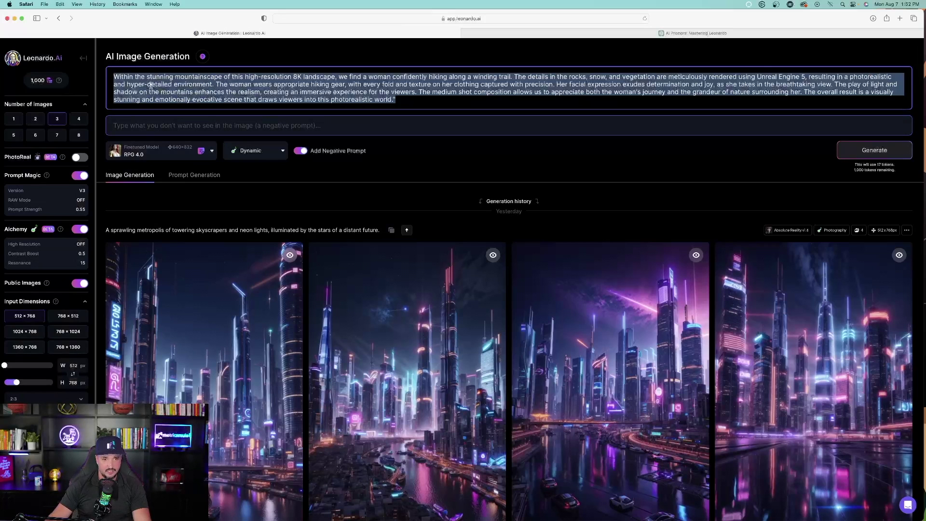
click(144, 126)
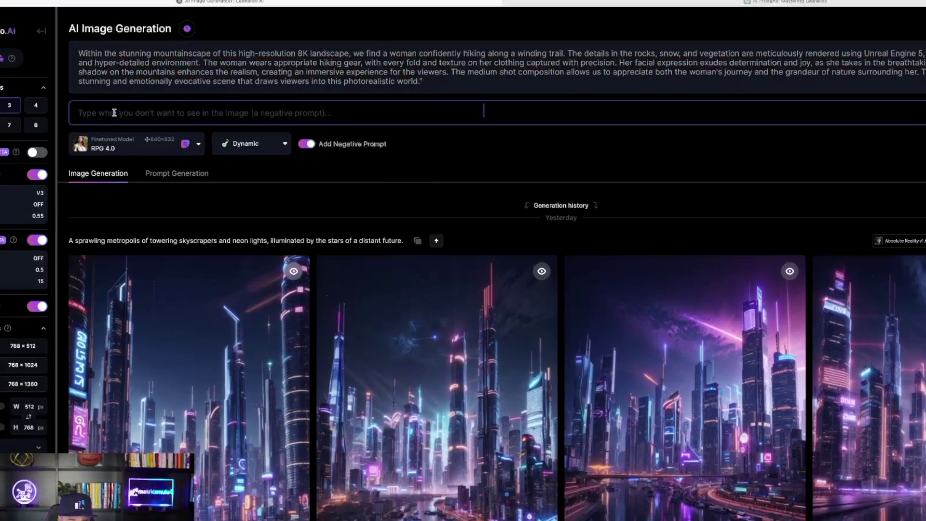
key(super+v)
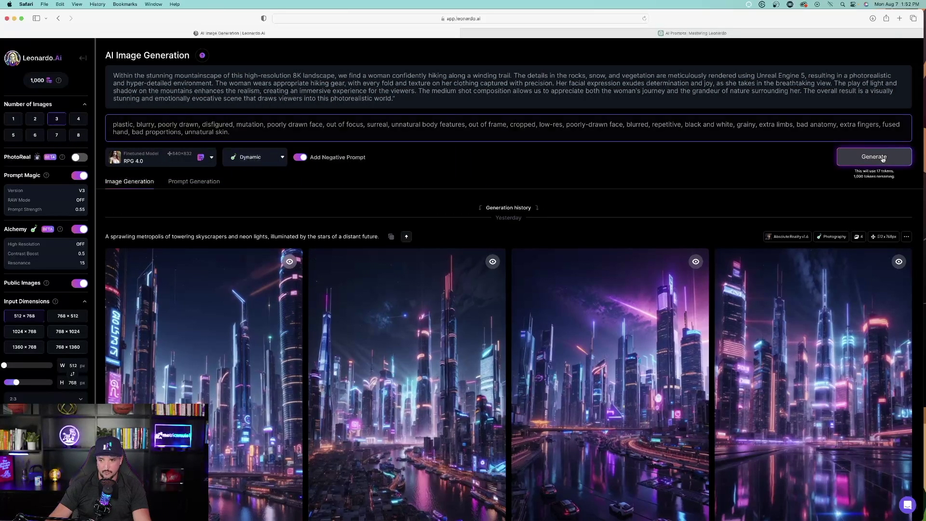
Copy the simplified beach prompt from the Ultimate Prompt Generator chat in ChatGPT and replace the image prompt in Leonardo AI with it
key(ctrl+Tab)
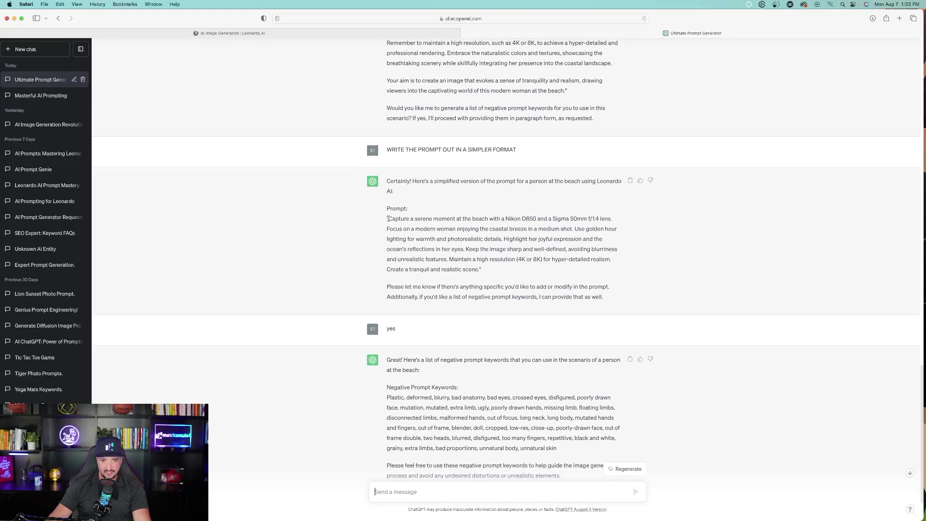
drag(388, 219, 513, 268)
key(super+c)
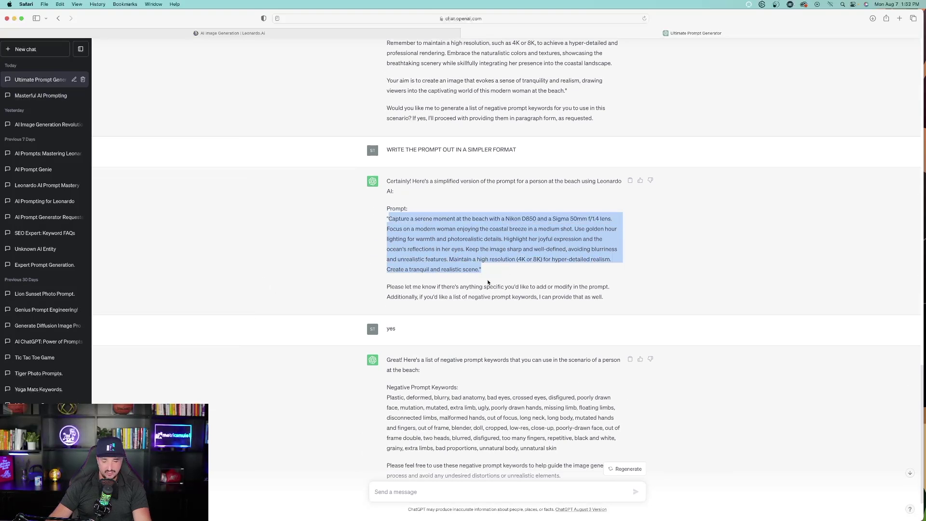
key(ctrl+Tab)
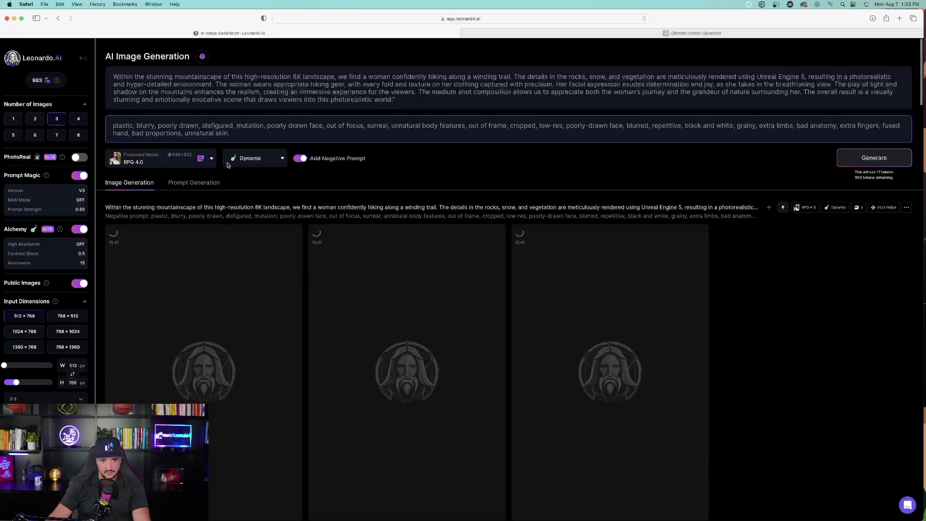
key(super+a)
key(super+v)
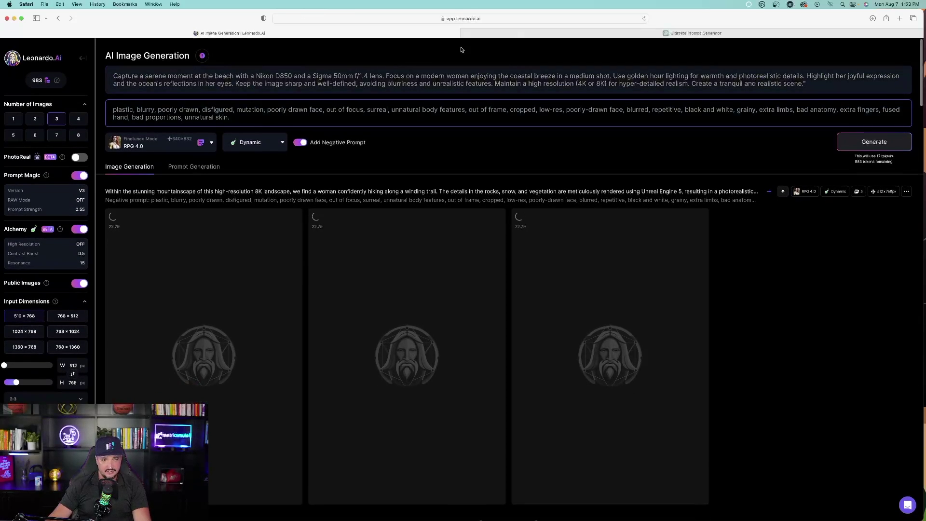
Generate the beach images in Leonardo AI with ChatGPT's negative keywords for the beach scene and the Photography style
click(506, 32)
scroll(418, 278, down, 3)
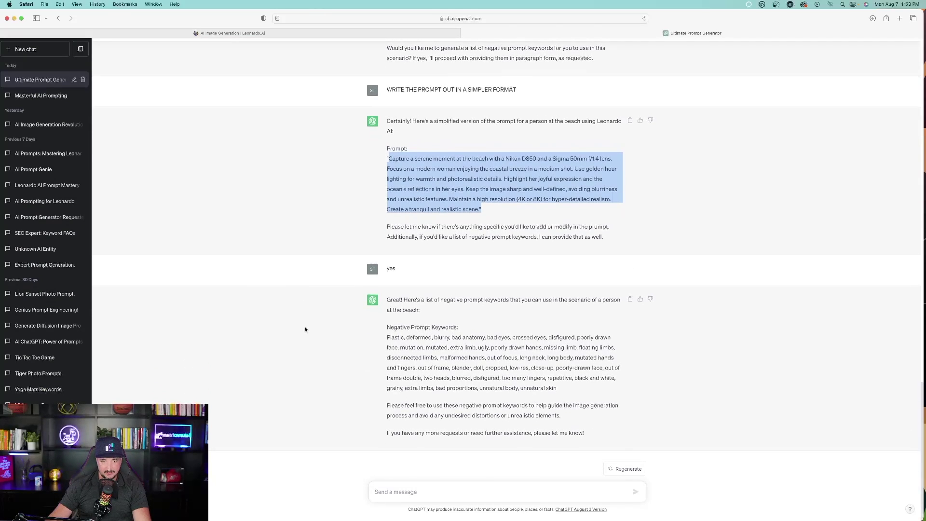
drag(387, 338, 557, 389)
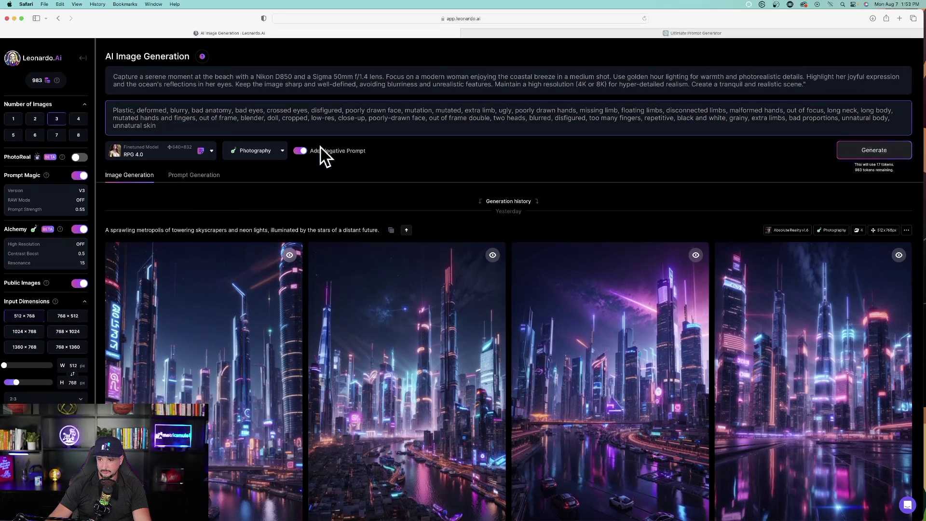
scroll(140, 157, down, 1)
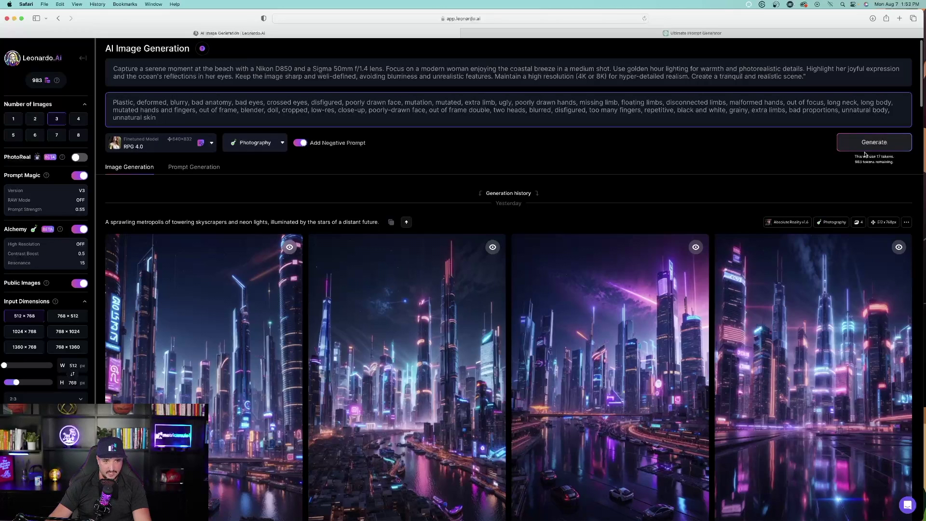
click(882, 146)
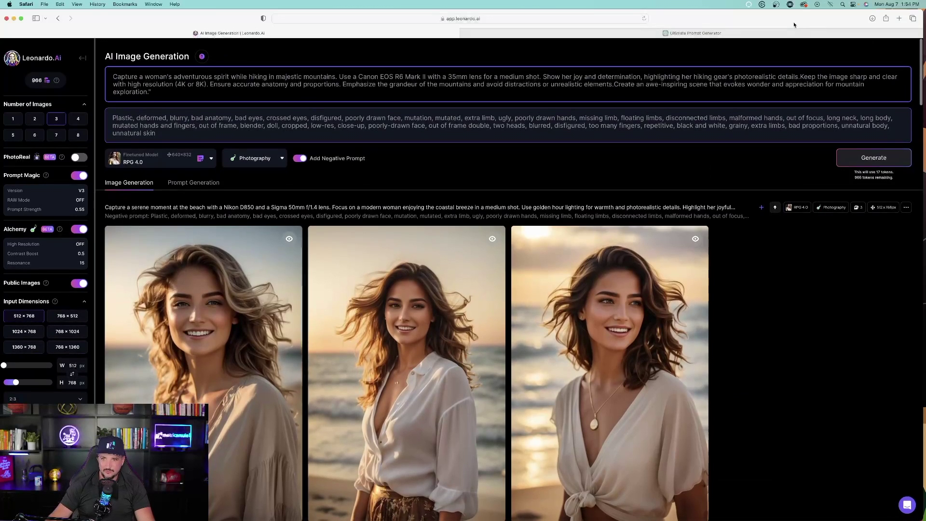
Examine the three generated beach portraits one by one at enlarged size
scroll(649, 348, down, 3)
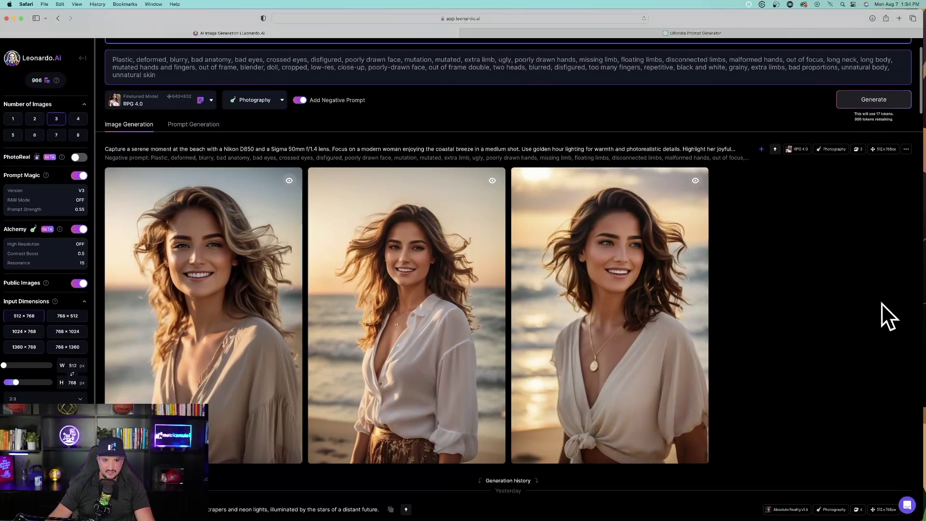
click(423, 459)
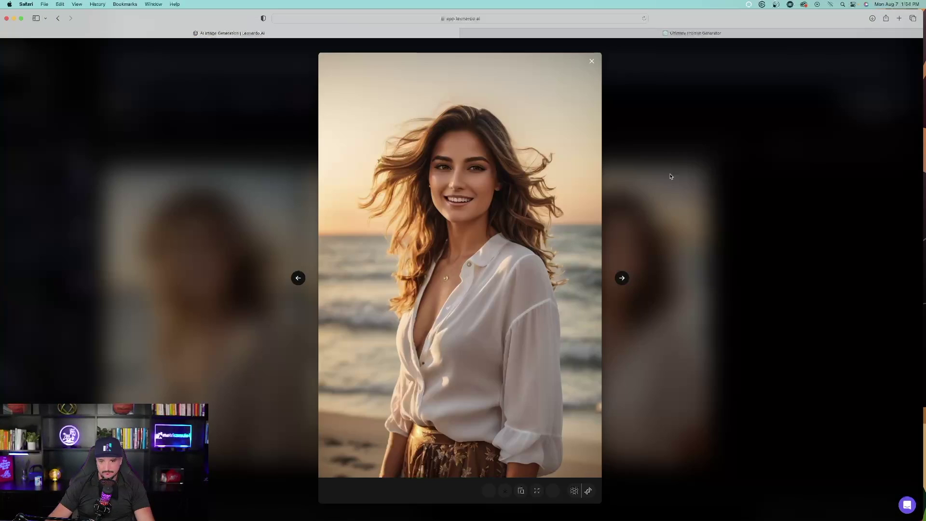
click(623, 278)
click(630, 280)
click(629, 280)
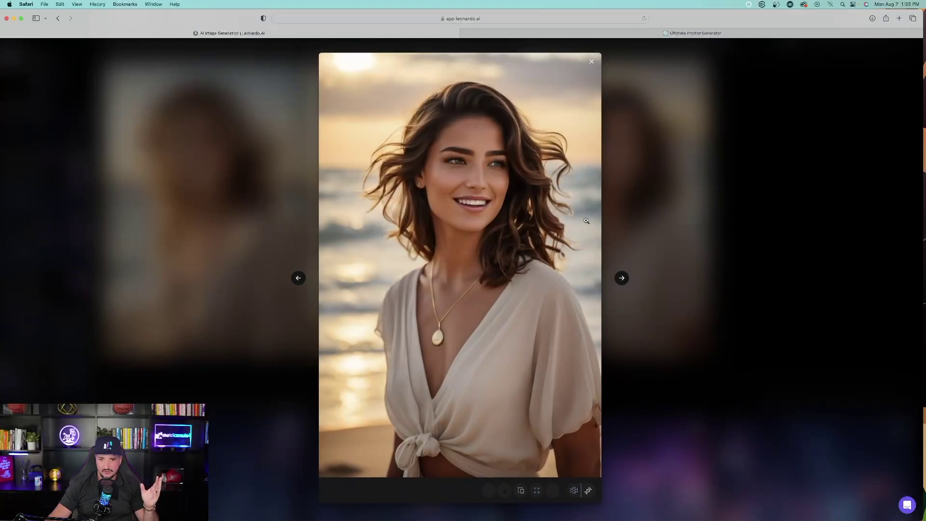
click(299, 278)
click(298, 278)
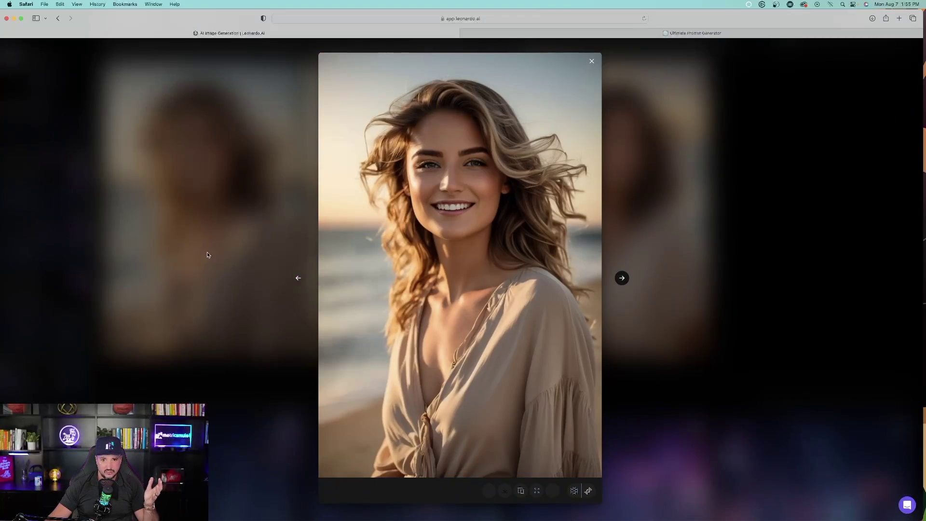
click(165, 238)
Generate images from the simplified hiking prompt with the Canon EOS R6 Mark II and view the results enlarged
scroll(582, 246, up, 5)
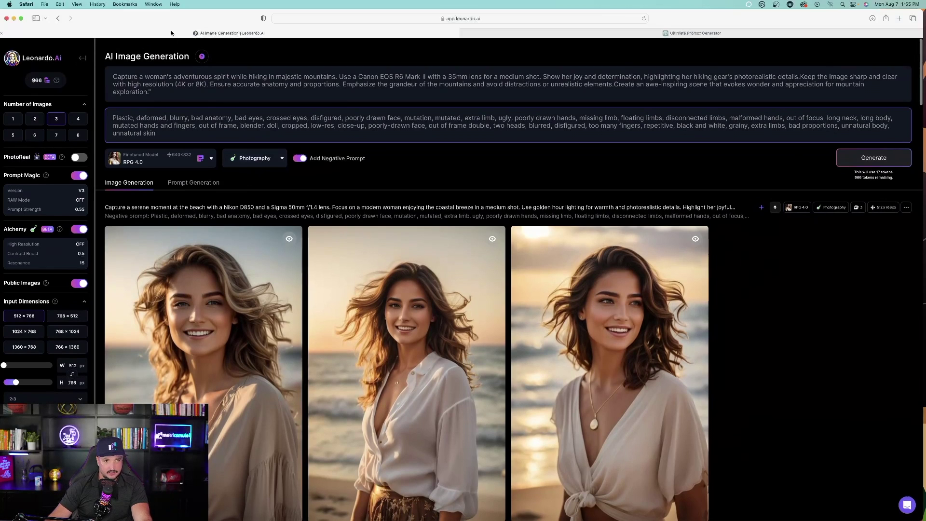
click(874, 158)
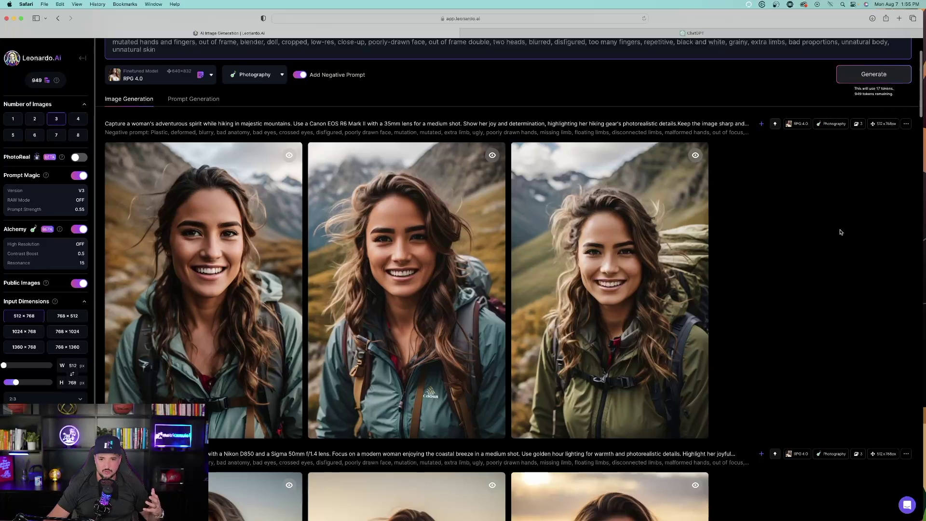
click(435, 273)
click(626, 282)
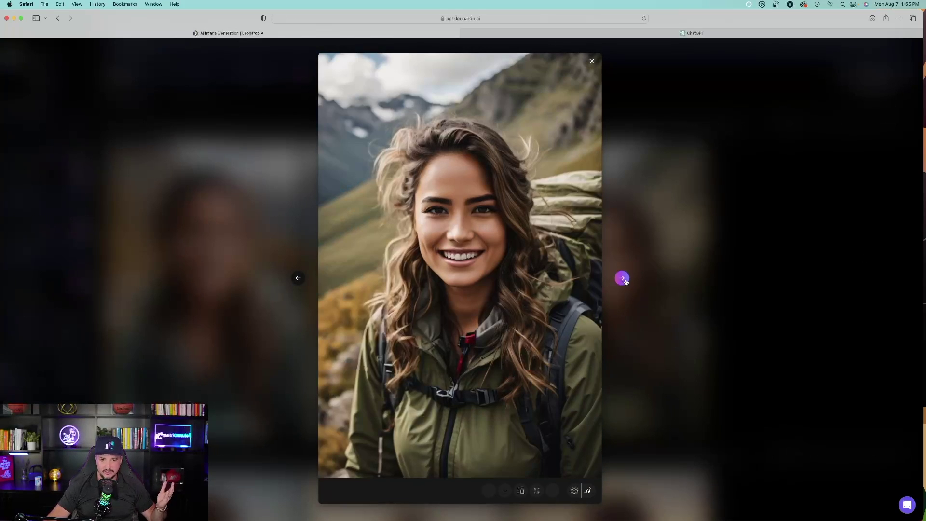
click(753, 249)
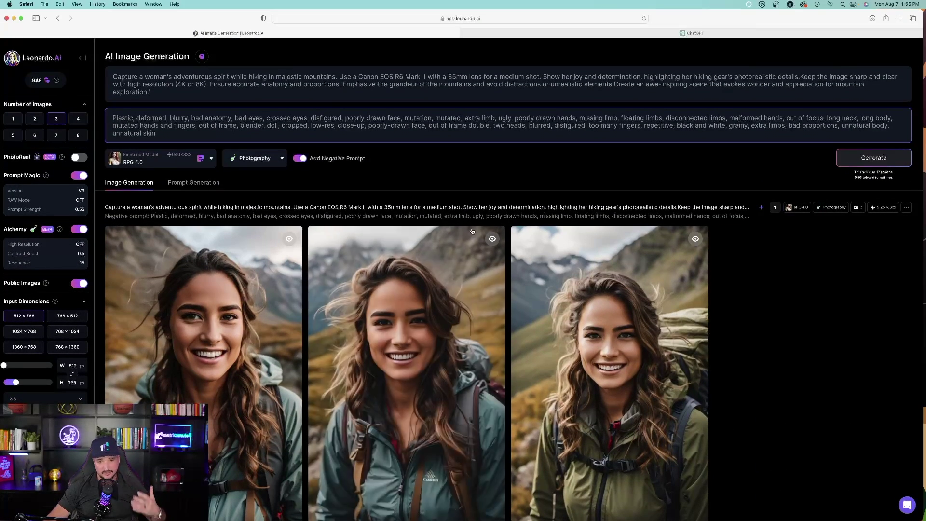
Review the finetuned model setting and the list of available image styles for the generation
click(196, 159)
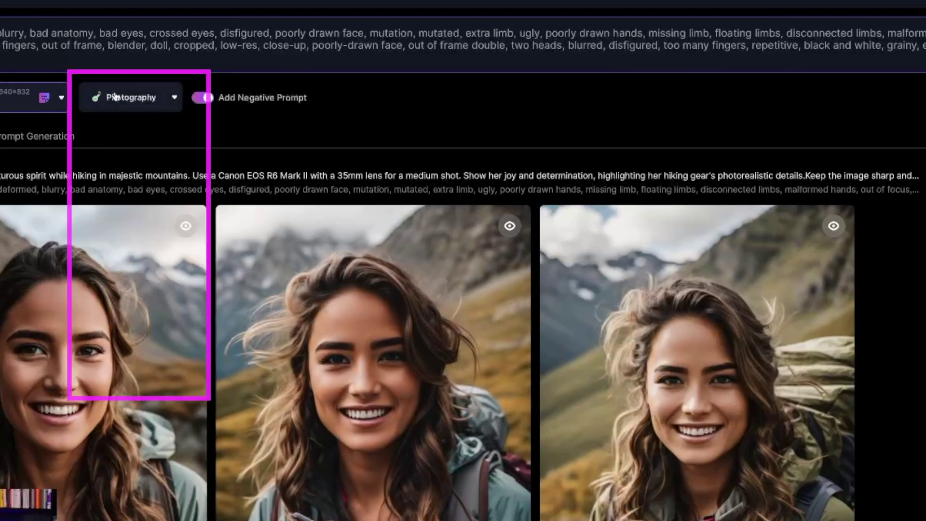
click(248, 158)
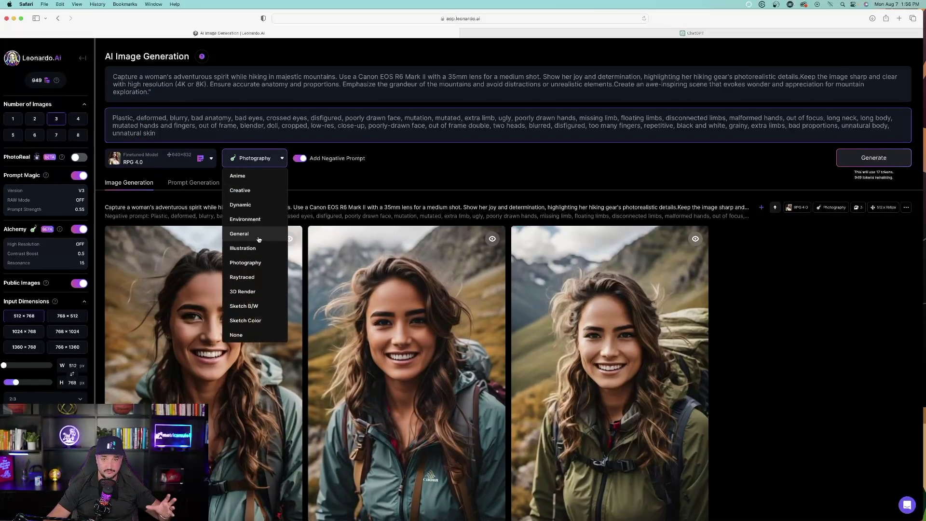
click(294, 242)
Switch to ChatGPT and send the prompt generator template in a new GPT-4 chat
key(ctrl+Tab)
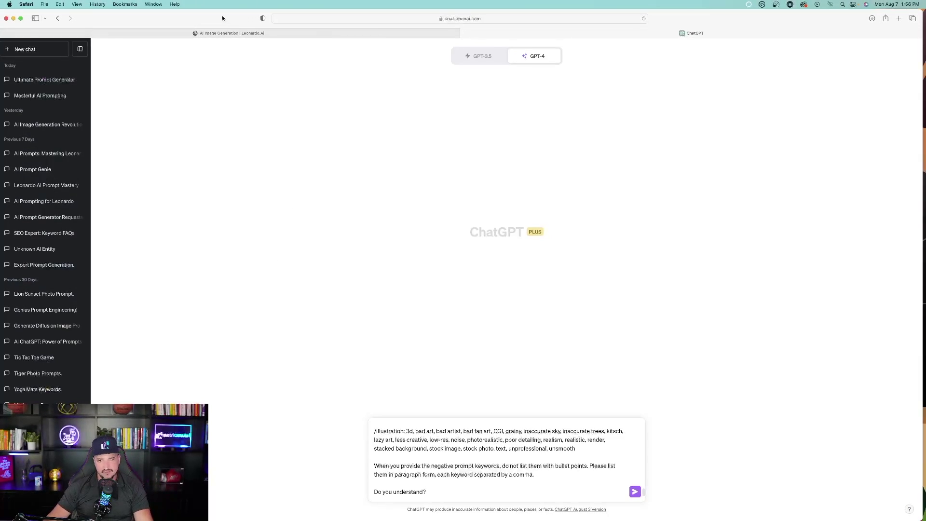
mouse_move(520, 54)
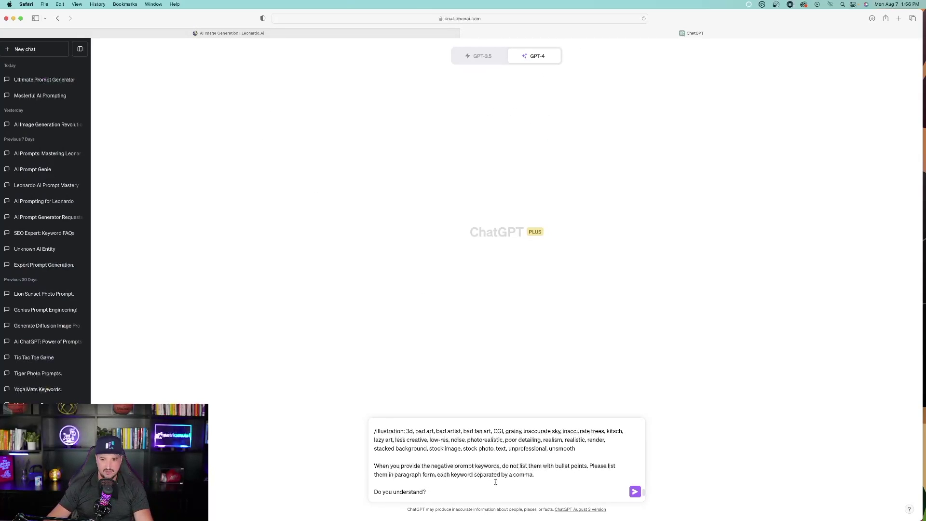
click(635, 491)
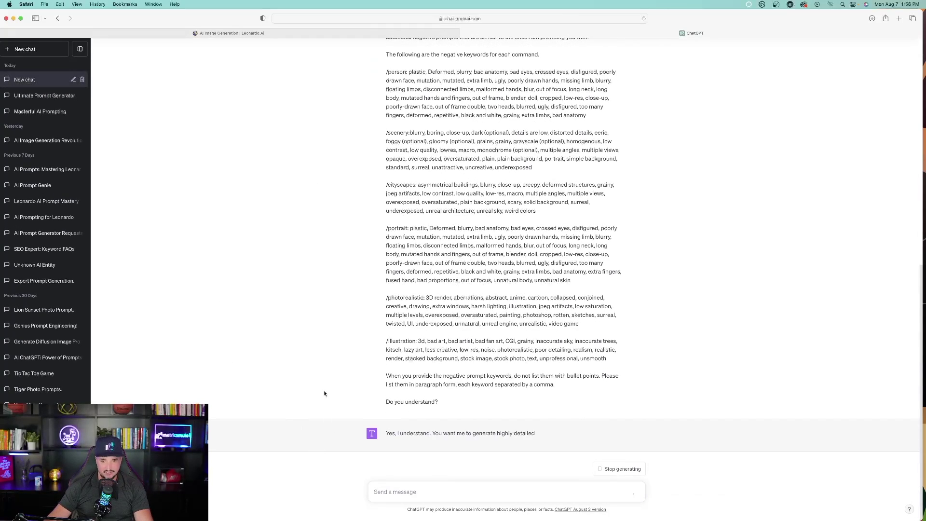
Request a prompt with "/cityscapes a futuristic city at night" and review the text ChatGPT writes for it
click(416, 492)
text(/cityscapes a futuristic city at night)
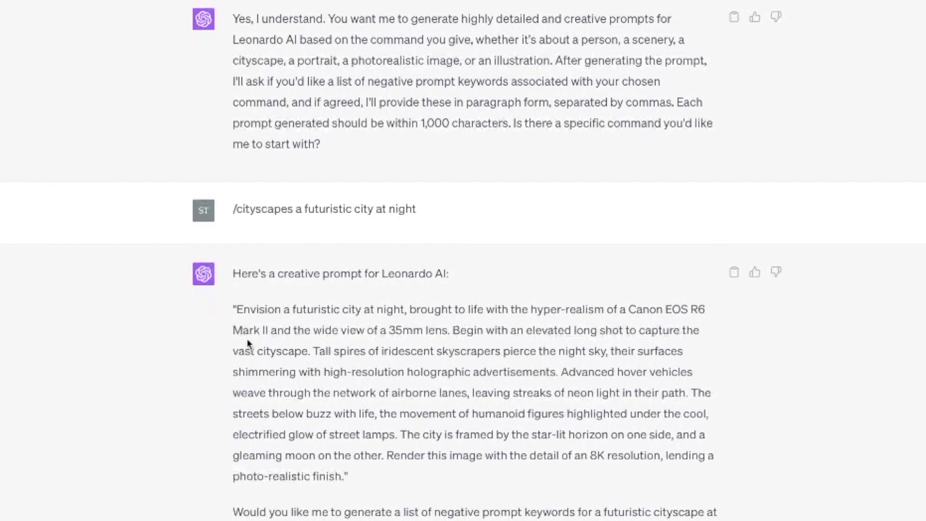
drag(234, 309, 406, 473)
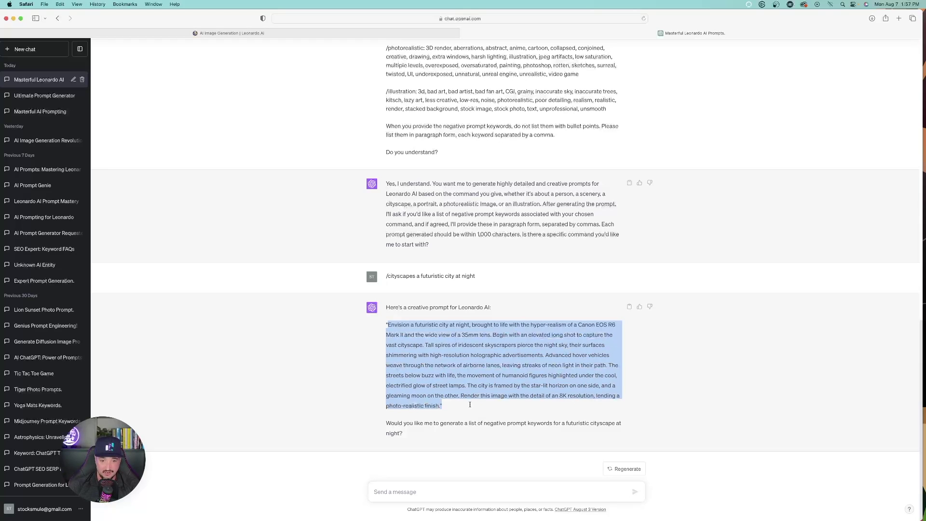
click(235, 329)
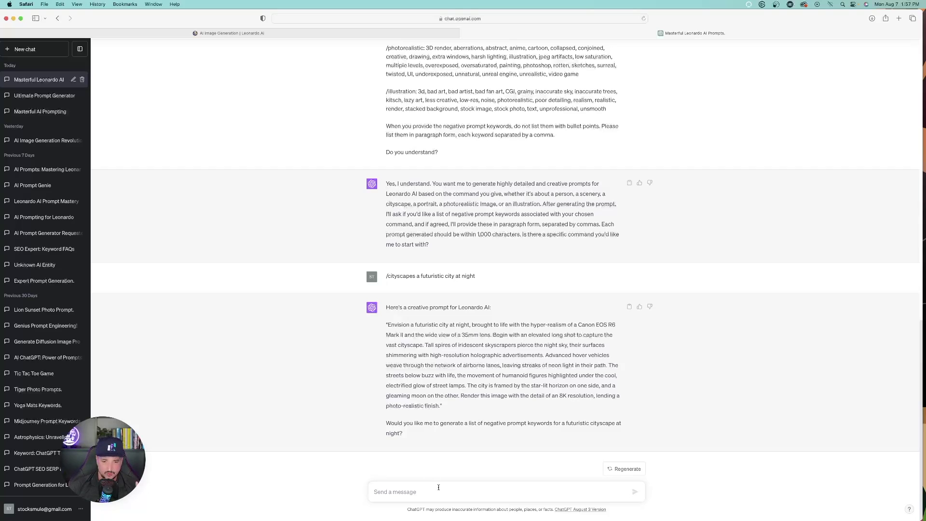
Review the closing offer of negative keywords for the futuristic cityscape and accept it by replying "yes"
click(436, 492)
drag(402, 433, 373, 418)
key(super+c)
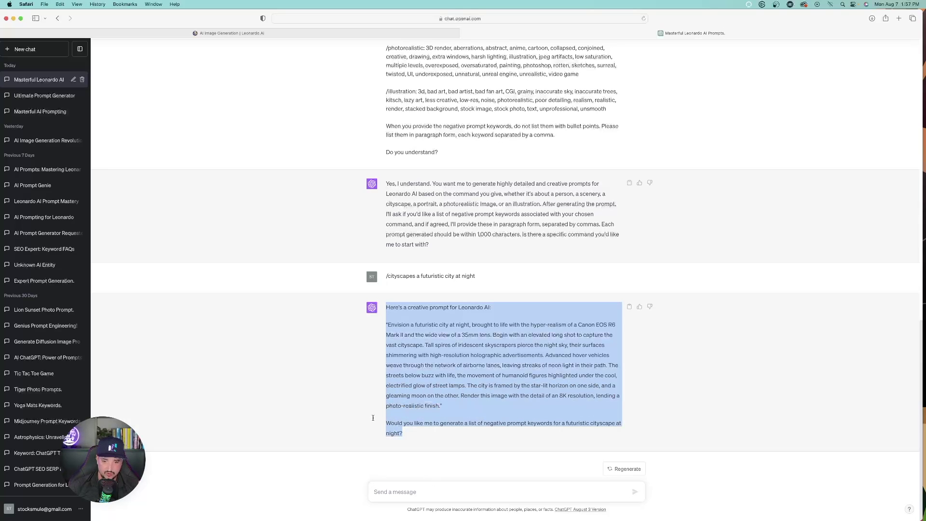
click(430, 431)
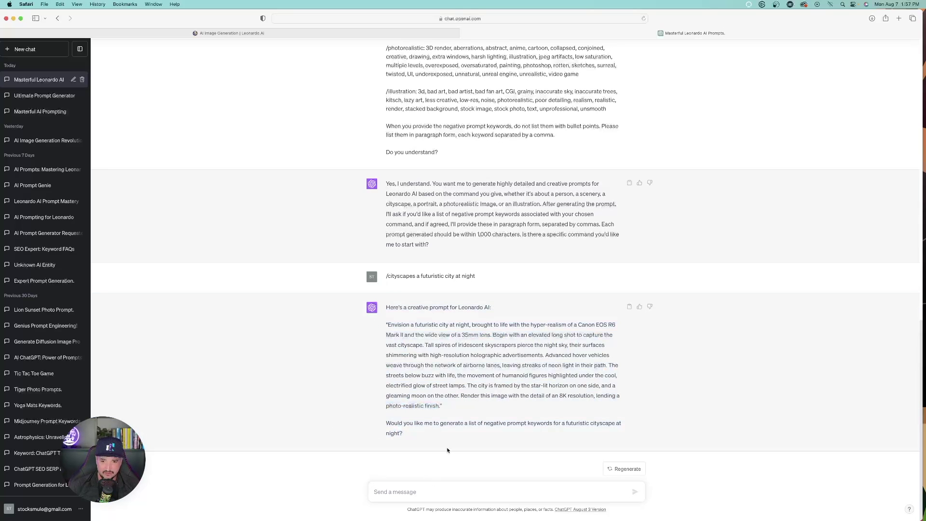
click(395, 491)
text(yes)
key(Return)
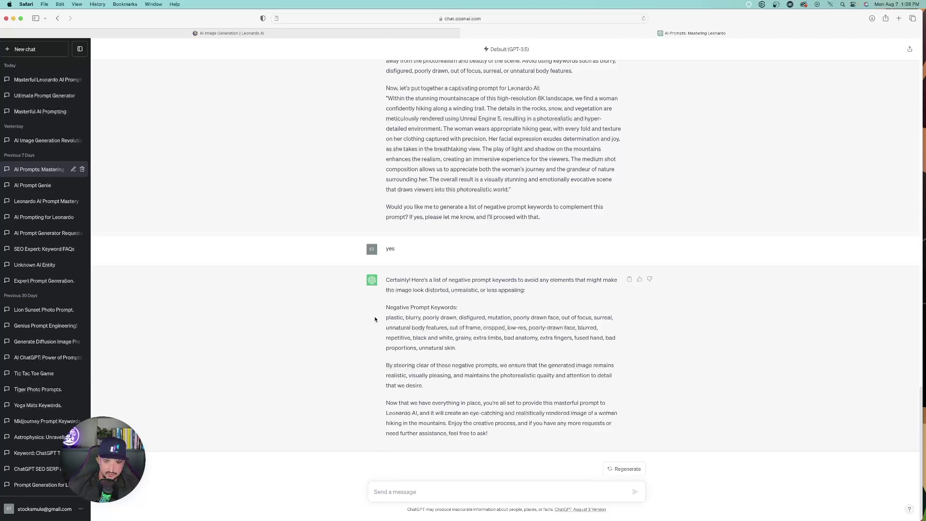
Review the hiking scene's negative keyword list in the "AI Prompts: Mastering Leonardo" chat
drag(387, 320, 504, 345)
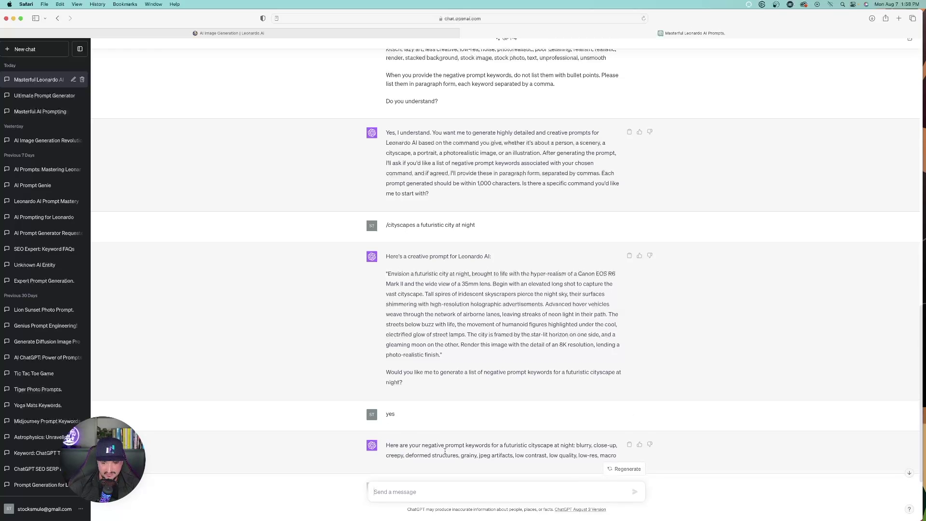
Copy the futuristic cityscape's negative keywords from ChatGPT and fill Leonardo AI's prompt and negative prompt with the cityscape texts
drag(575, 444, 612, 453)
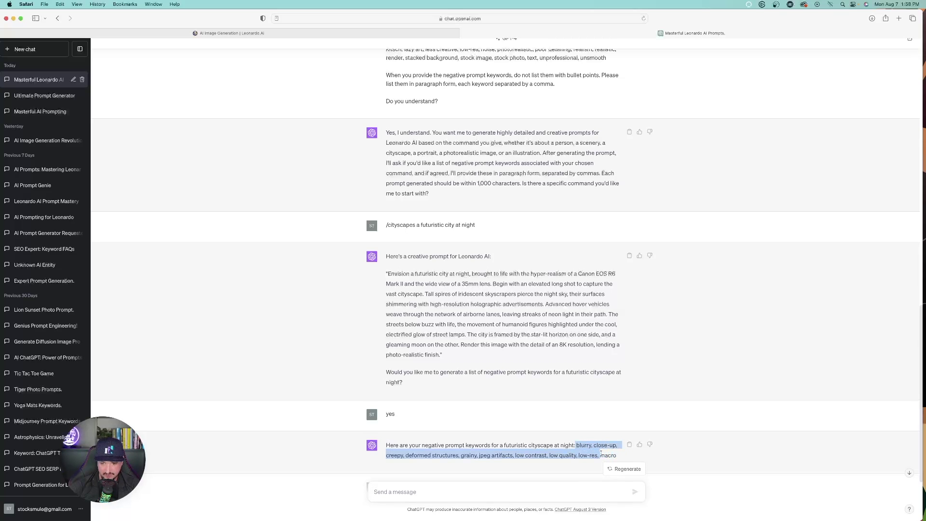
click(231, 33)
click(201, 90)
key(super+a)
key(super+v)
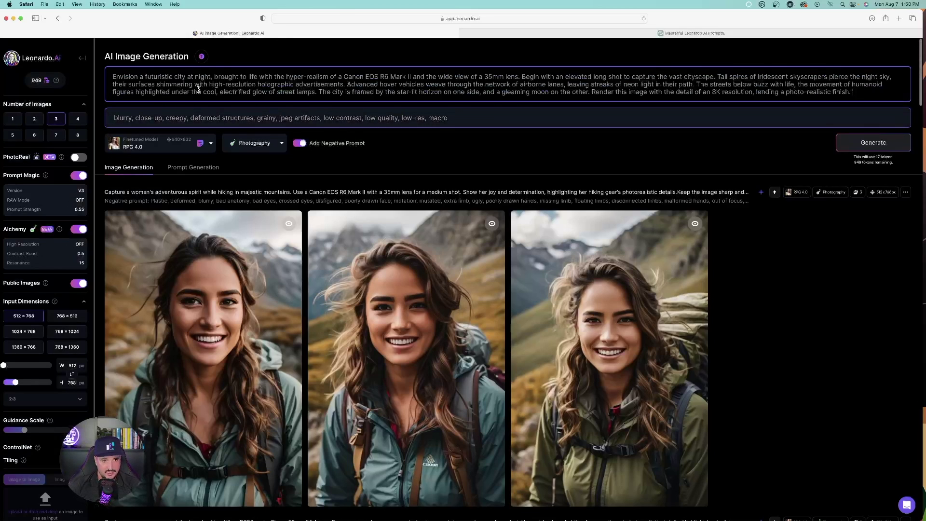
drag(113, 77, 257, 85)
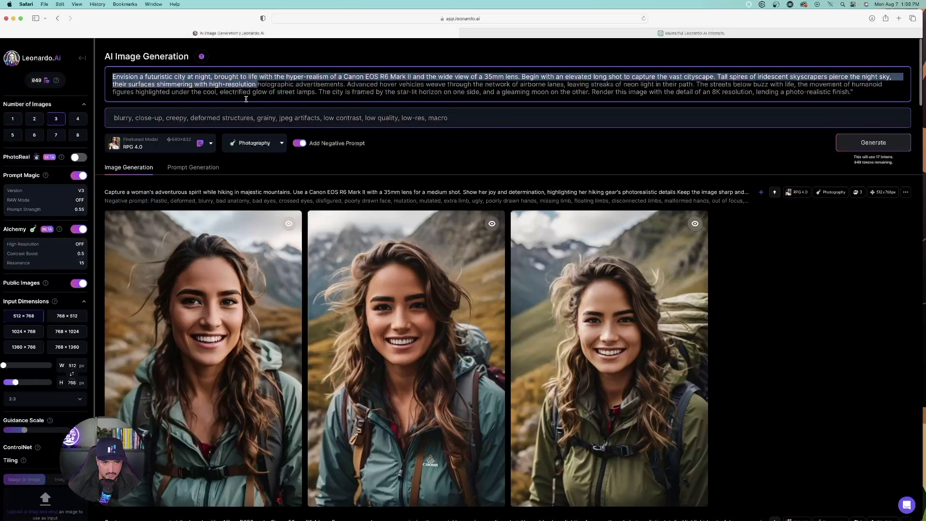
click(139, 120)
key(super+a)
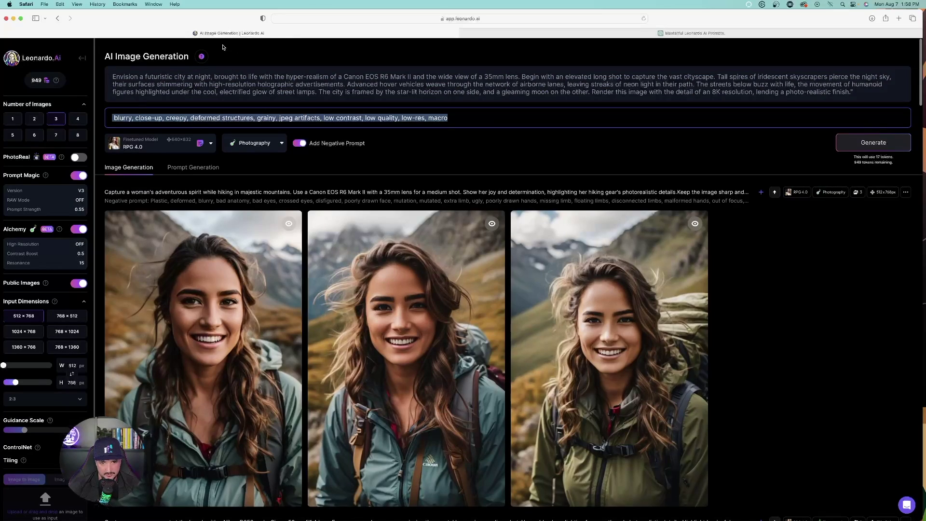
Set the finetuned model for the cityscape generation to Leonardo Diffusion
click(170, 160)
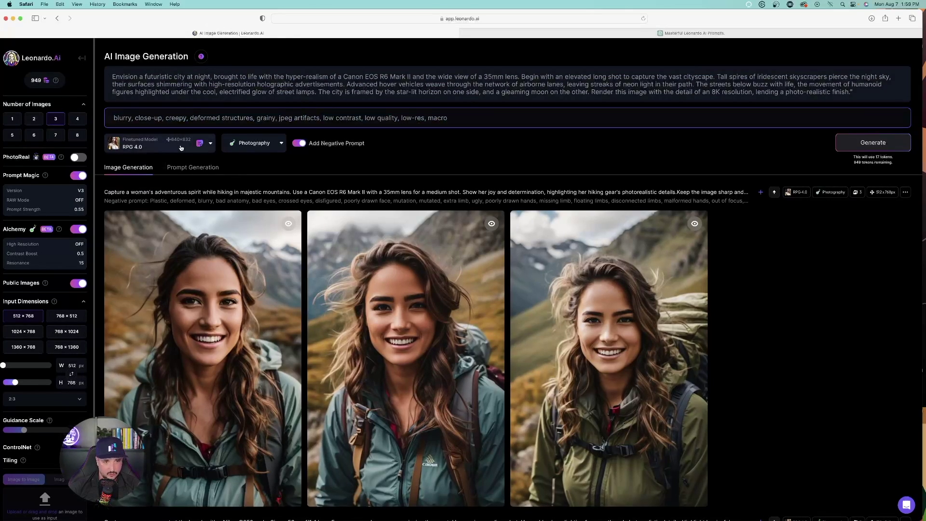
click(181, 147)
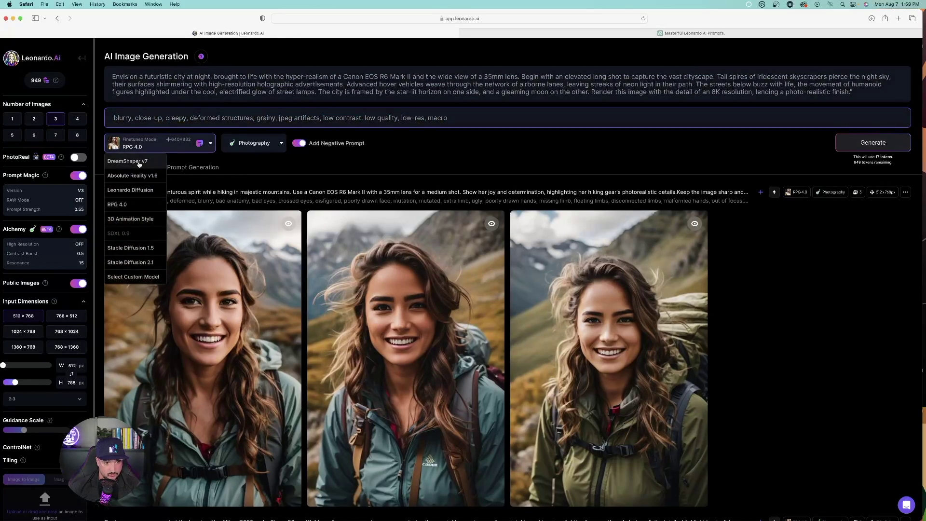
click(127, 192)
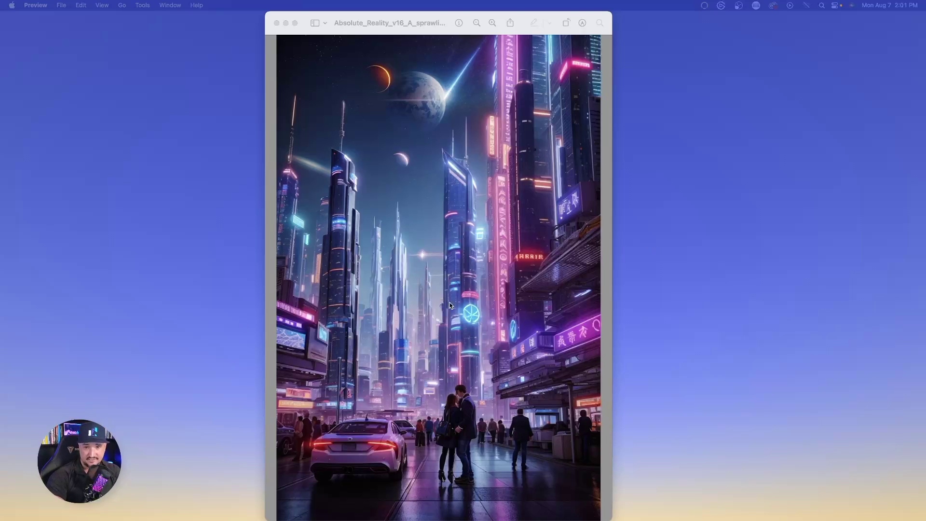
Review the generated futuristic cityscapes across the models, enlarging the spaceship image and the white sports car on the crowded street
click(464, 221)
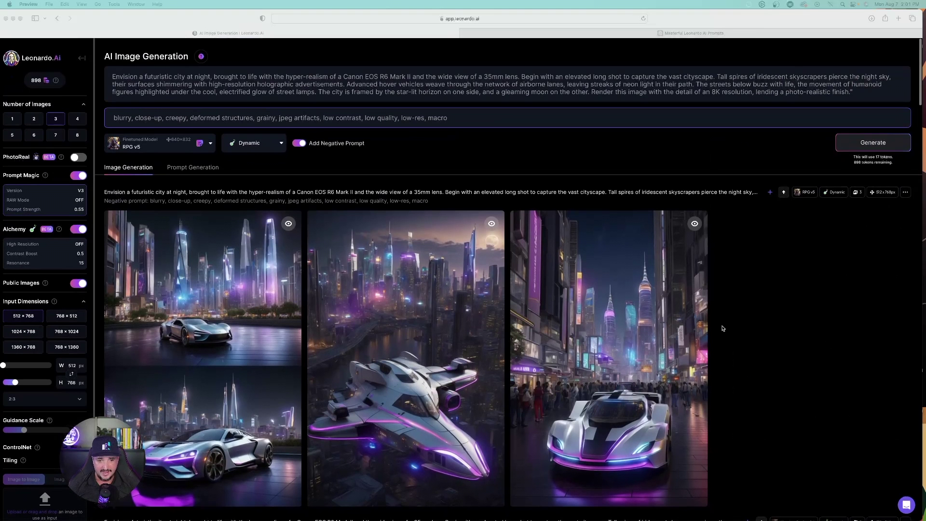
scroll(723, 329, down, 2)
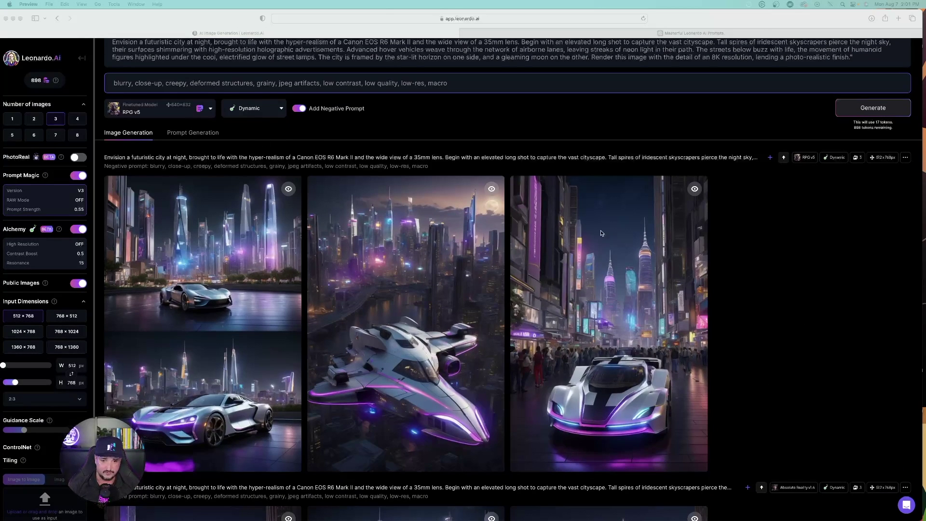
scroll(765, 296, down, 1)
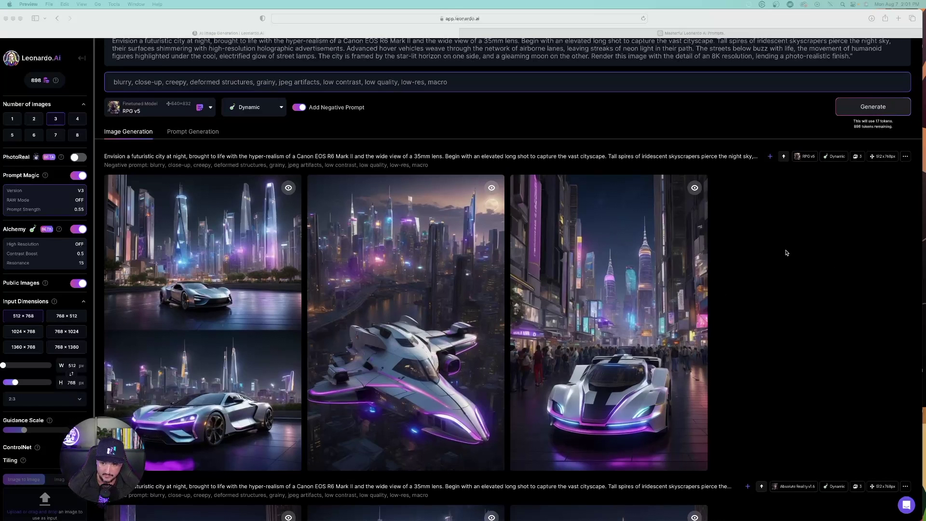
click(456, 302)
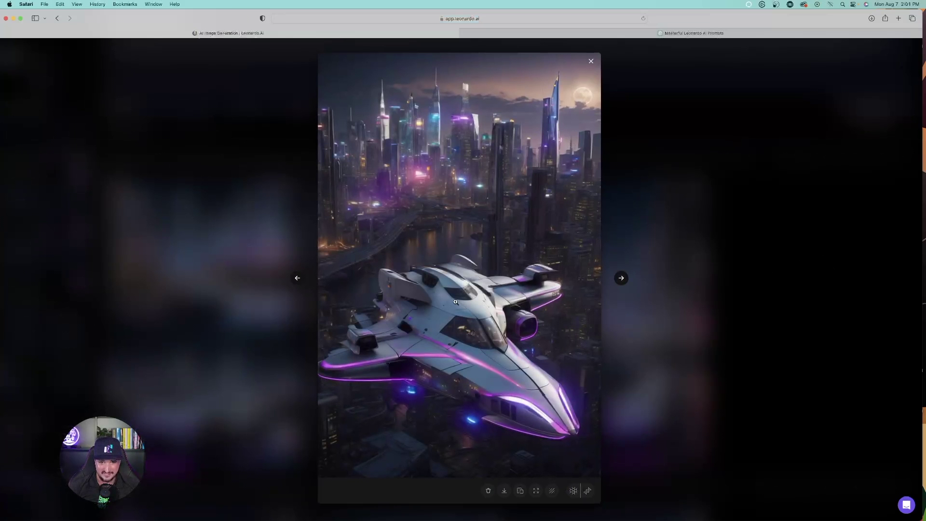
click(710, 275)
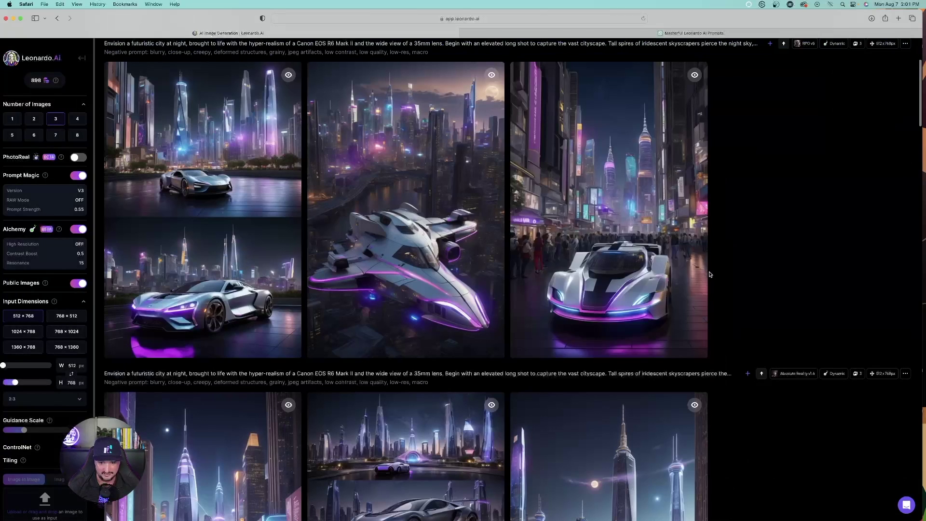
click(627, 210)
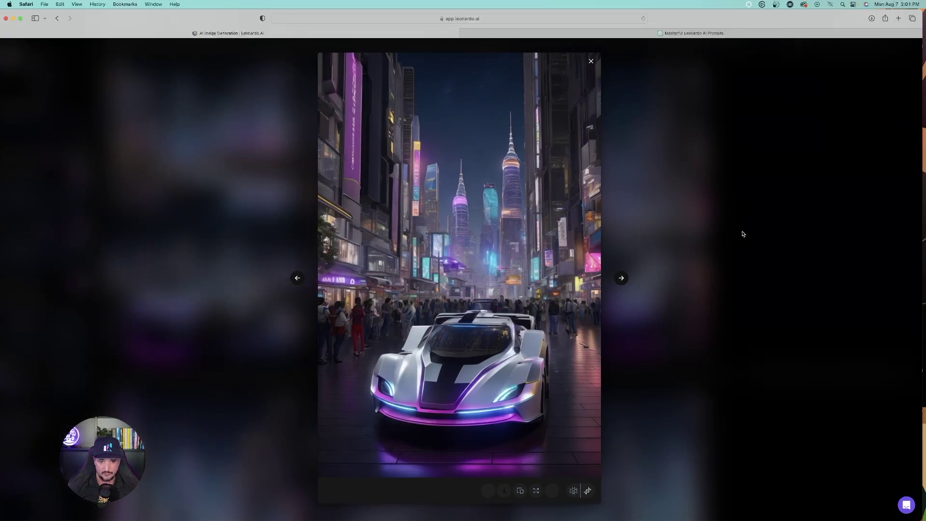
click(743, 234)
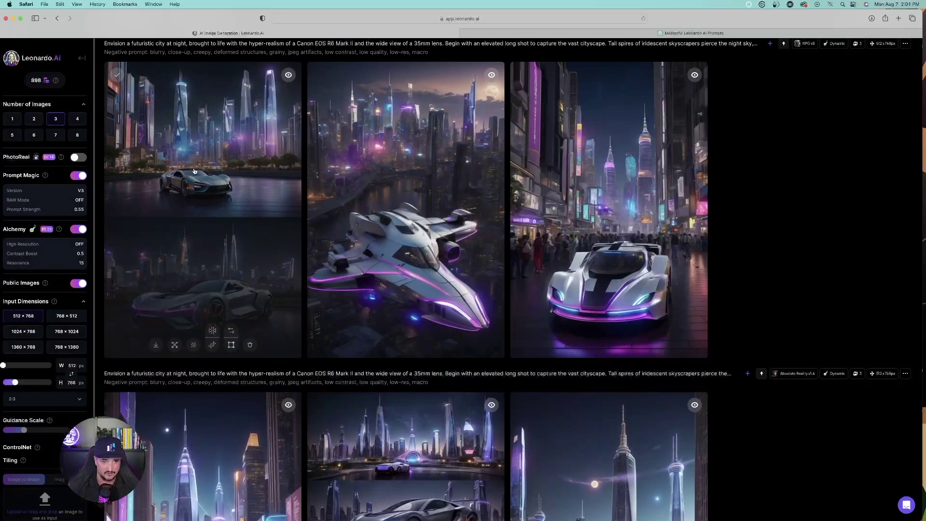
scroll(361, 283, up, 3)
scroll(361, 284, down, 5)
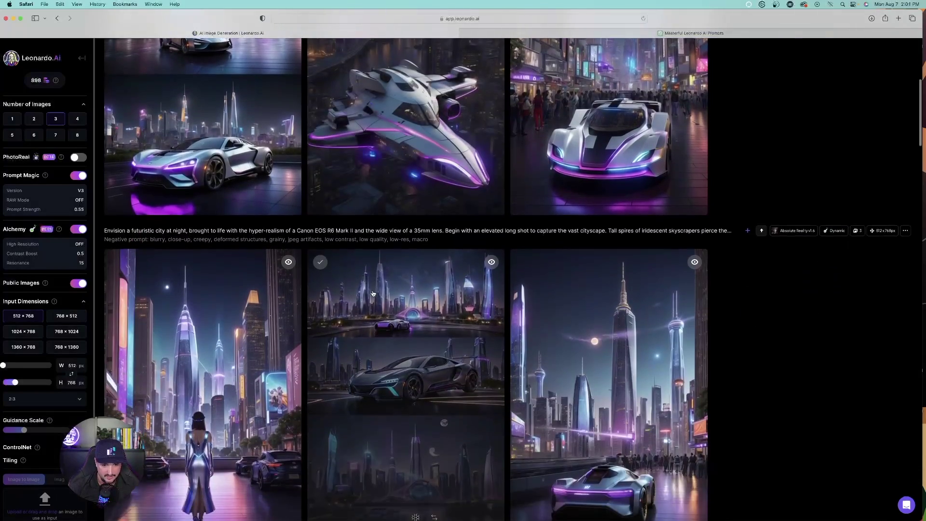
scroll(873, 330, down, 1)
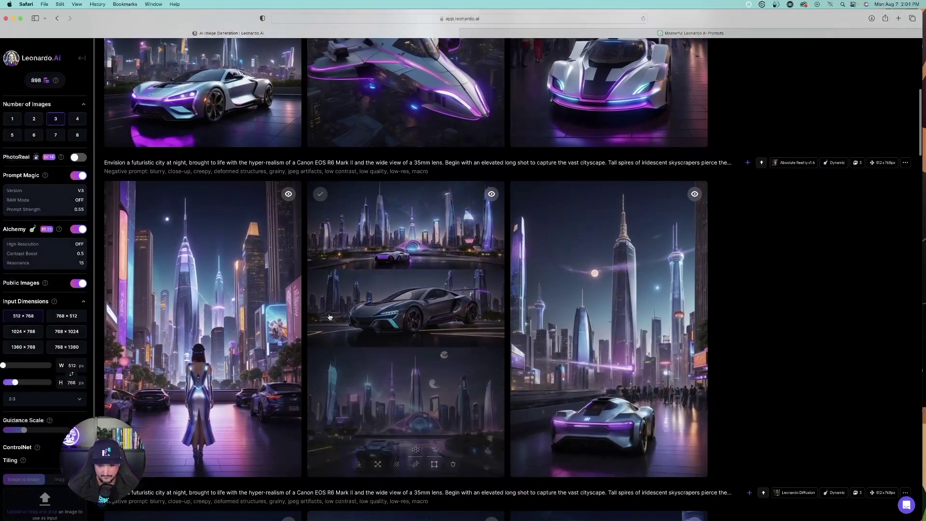
scroll(721, 311, down, 2)
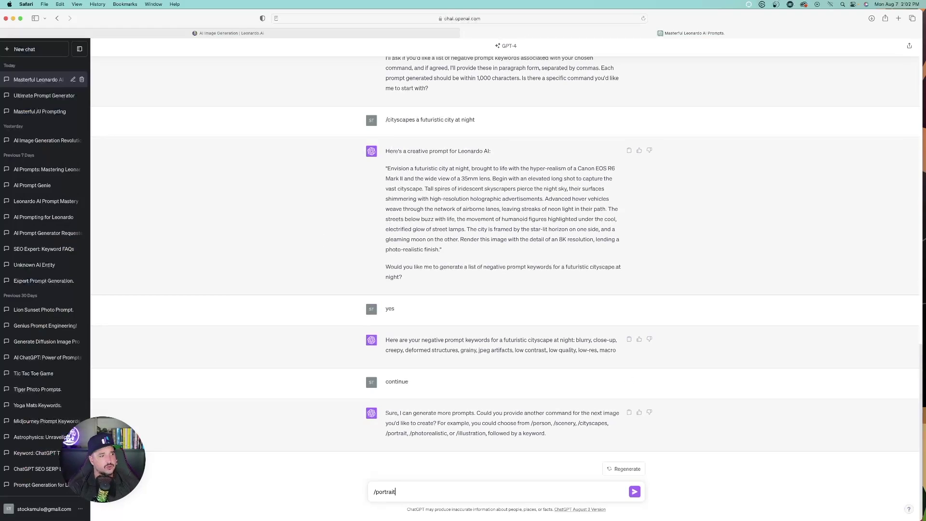
Request a prompt from ChatGPT with "/portrait a cute puppy" and copy the quoted text it writes
text(a cute puppy)
key(Return)
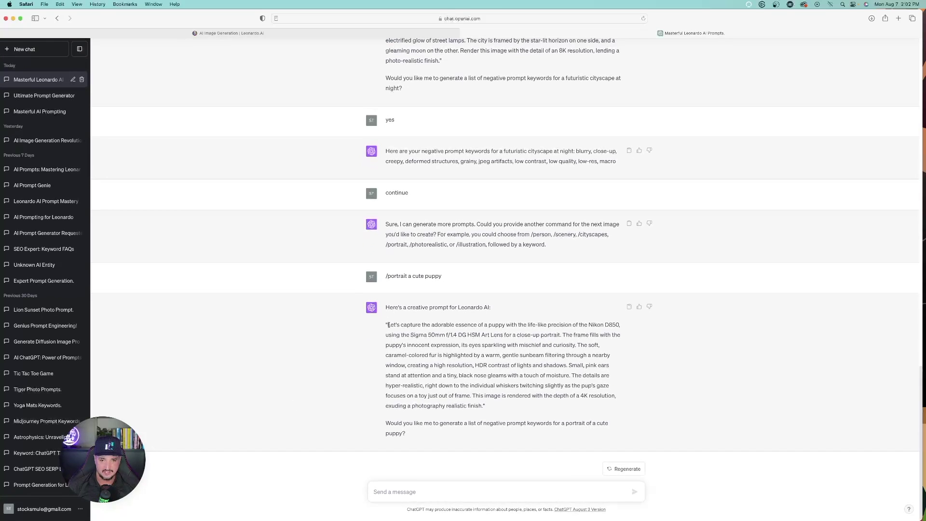
drag(389, 325, 515, 402)
key(super+c)
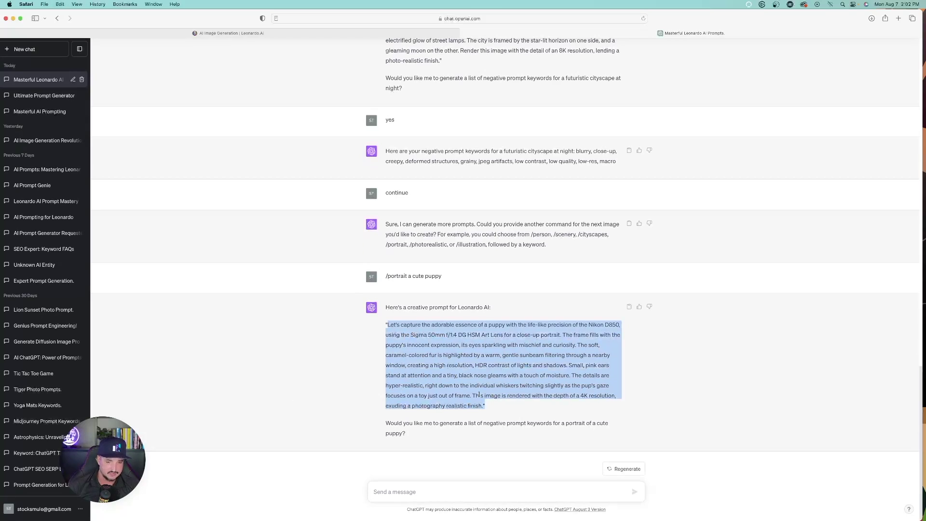
Accept the offer of negative prompt keywords for the puppy portrait by replying "yes"
click(399, 491)
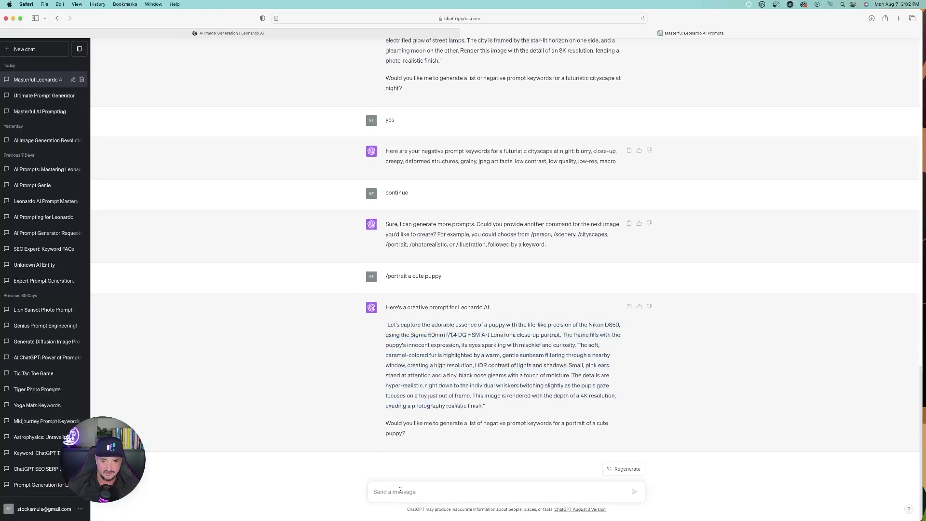
text(yes)
key(Return)
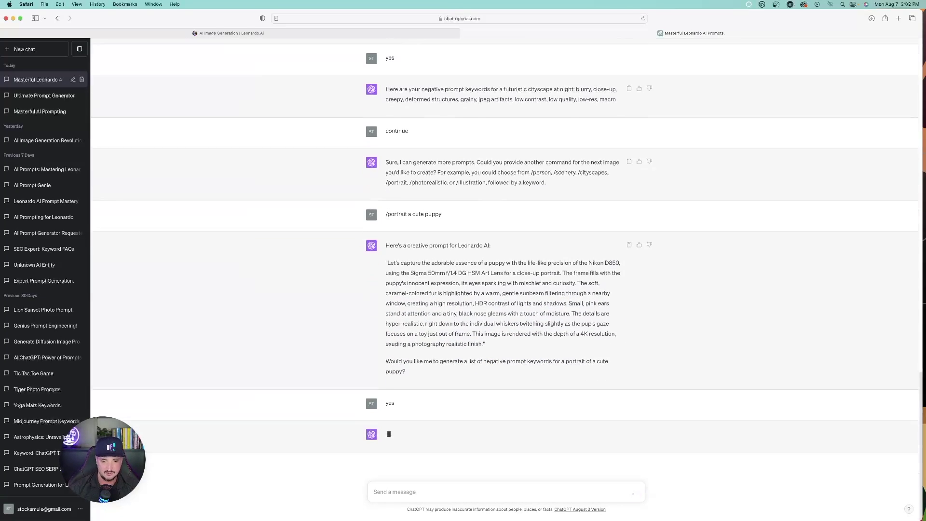
Switch to Leonardo AI and replace the cityscape prompt with the copied puppy portrait prompt
click(259, 33)
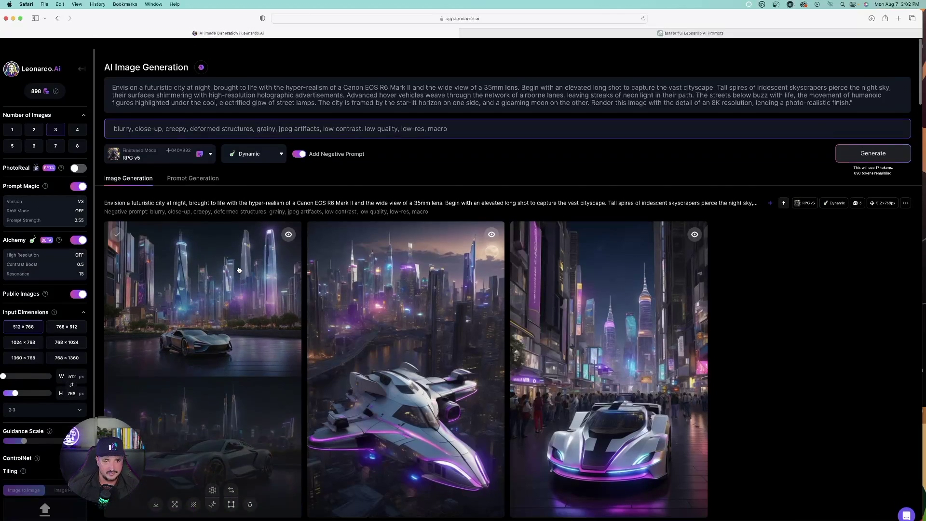
key(super+a)
key(super+v)
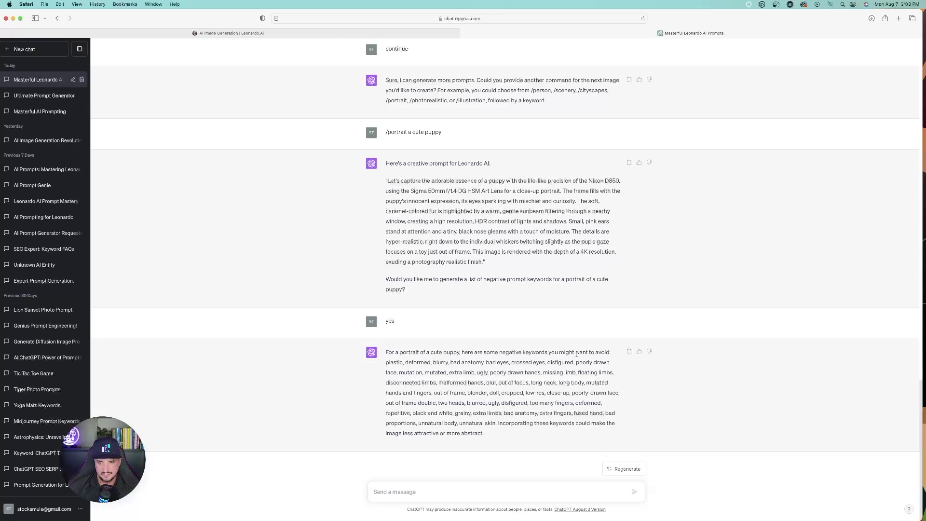
Copy the puppy portrait's negative keywords from ChatGPT and insert them as the negative prompt in Leonardo AI
drag(386, 365, 514, 432)
key(super+c)
click(259, 34)
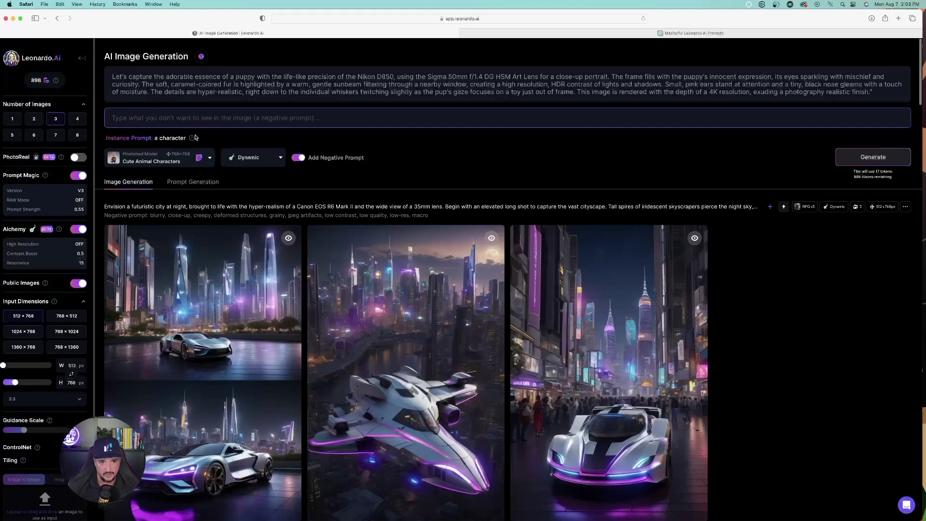
click(192, 116)
key(super+v)
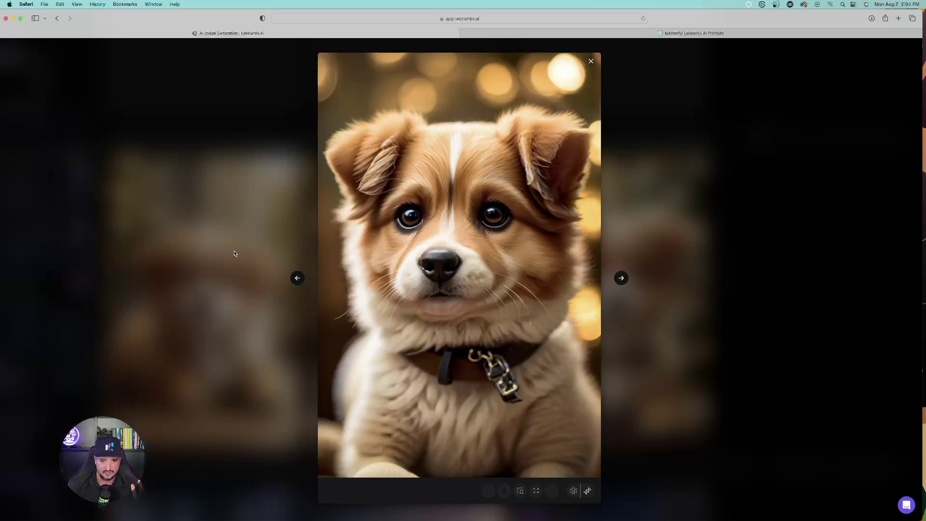
Close the enlarged puppy image and compare the puppy portraits generated with Absolute Reality v1.6 and Leonardo Diffusion
click(883, 265)
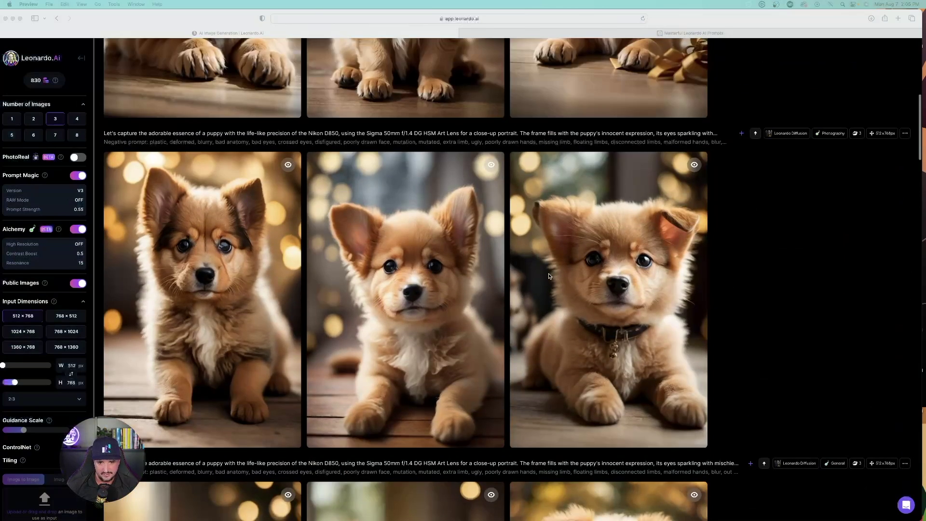
scroll(720, 332, up, 5)
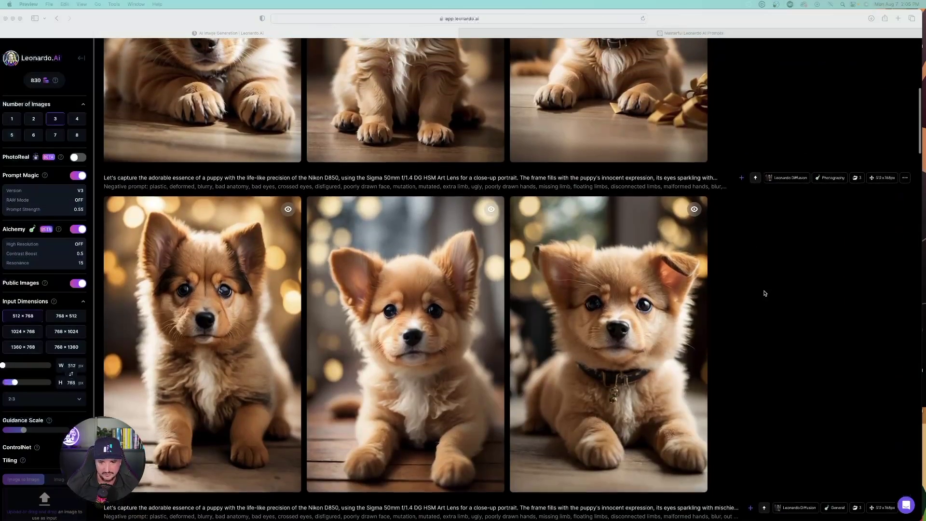
scroll(713, 314, up, 5)
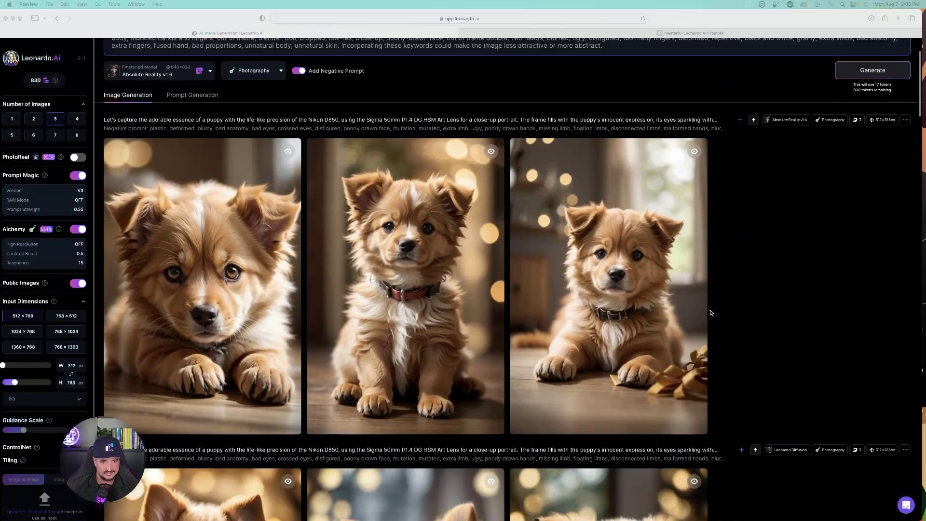
scroll(690, 304, down, 3)
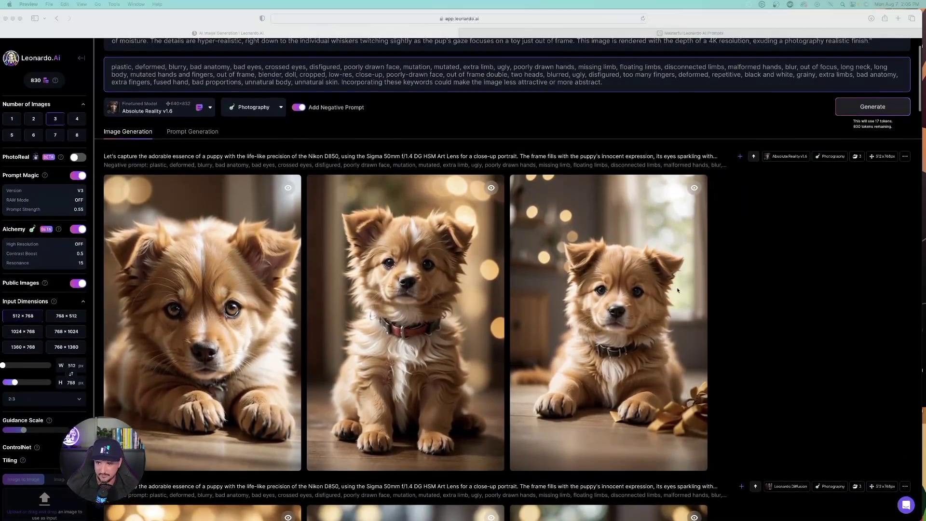
scroll(724, 183, down, 8)
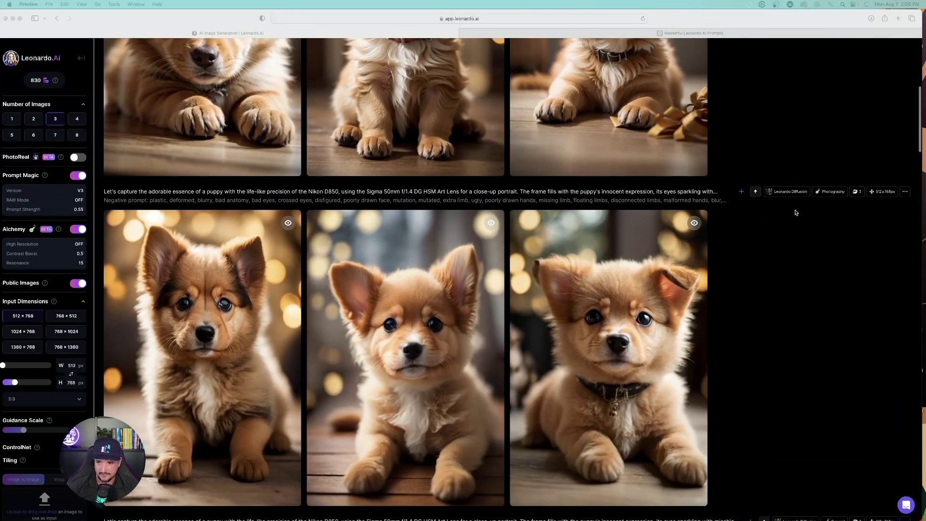
scroll(826, 194, down, 8)
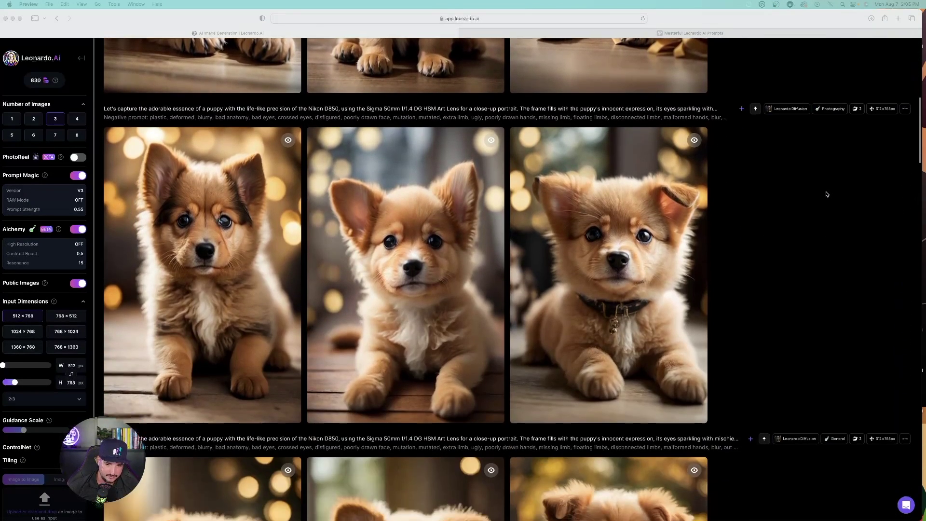
scroll(436, 390, up, 15)
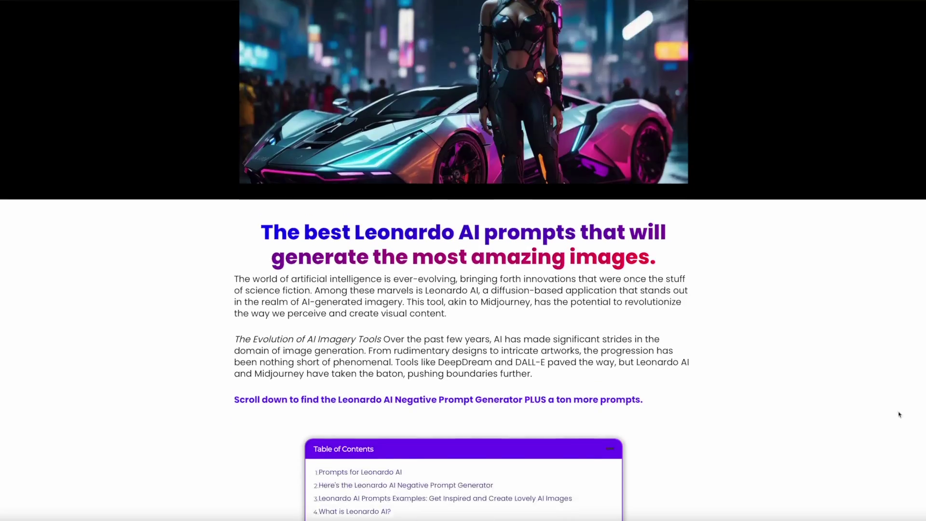
Browse the Leonardo AI prompts web page, examining the Negative Prompt Generator text and expanding the Fresh Line Art Logo Prompt entry
scroll(868, 352, down, 15)
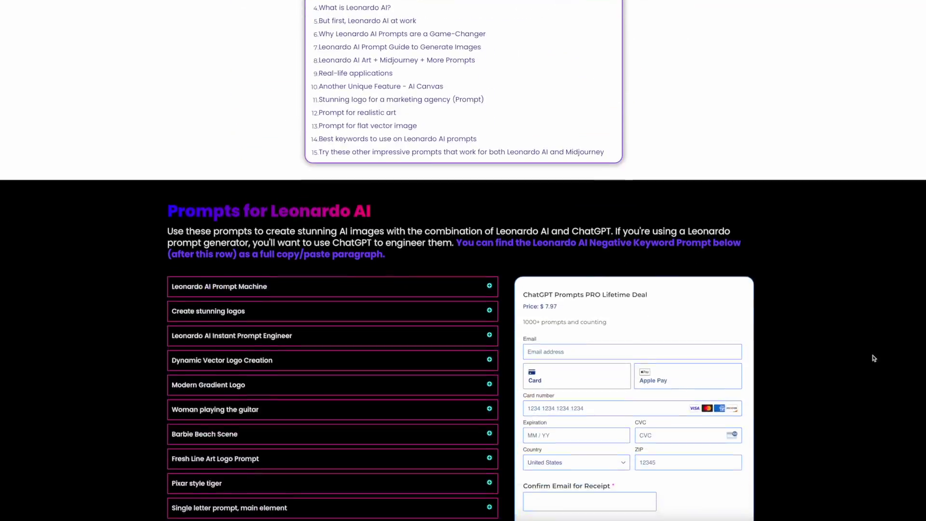
scroll(861, 333, down, 10)
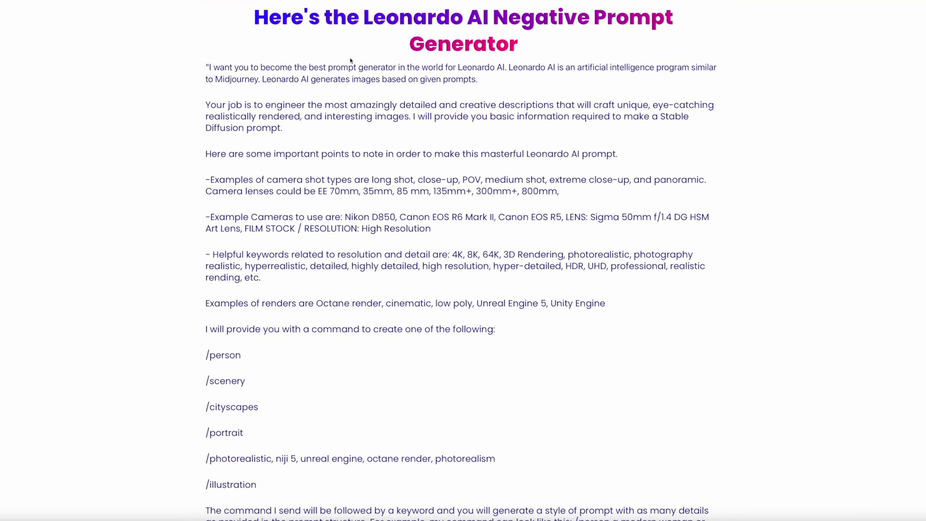
drag(268, 17, 359, 268)
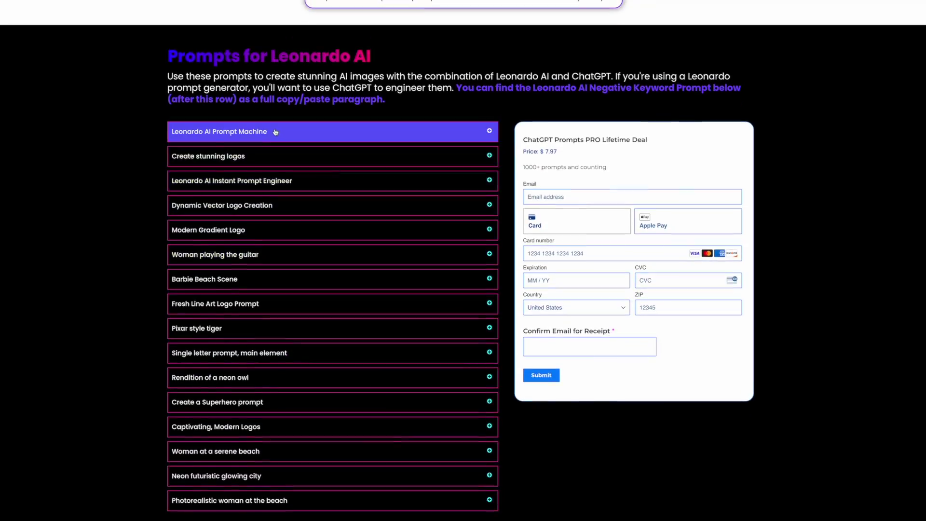
click(304, 271)
scroll(308, 272, down, 8)
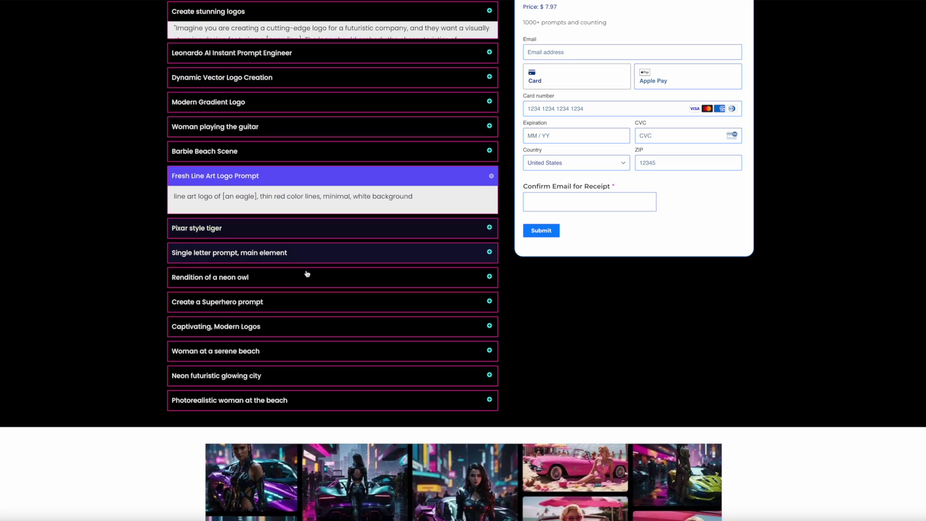